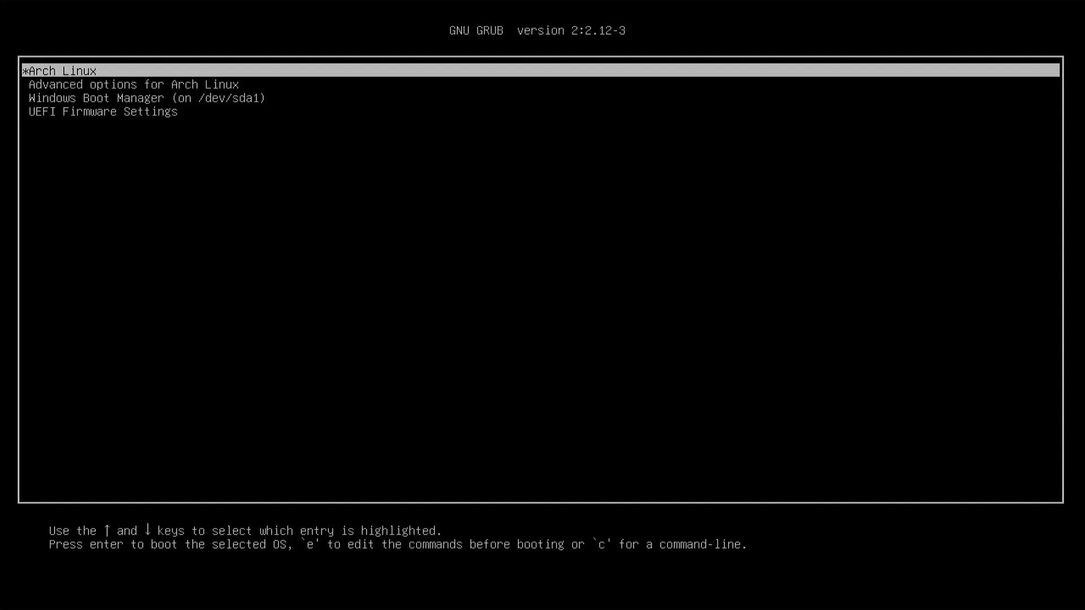
Return the GRUB highlight to the Arch Linux entry and boot it to the Plasma login screen.
key(Down)
key(Down)
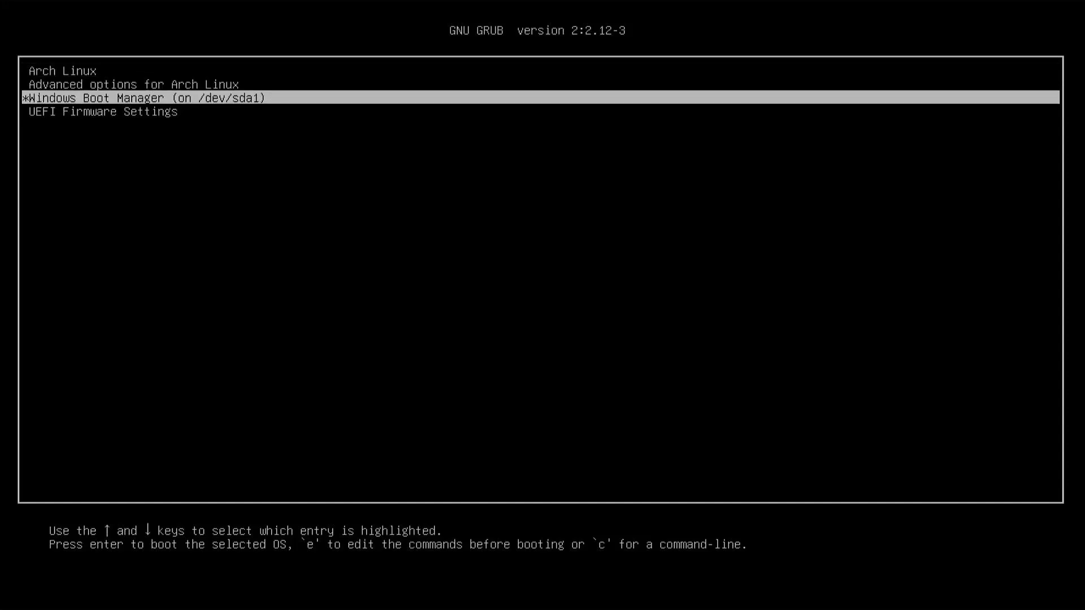
key(Up)
key(Up)
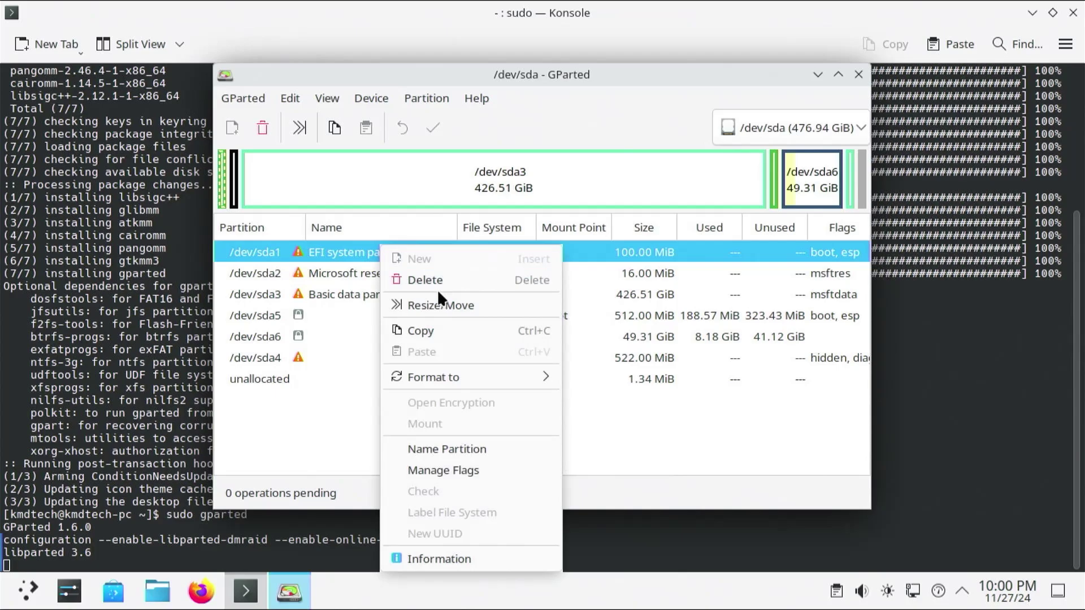
click(437, 280)
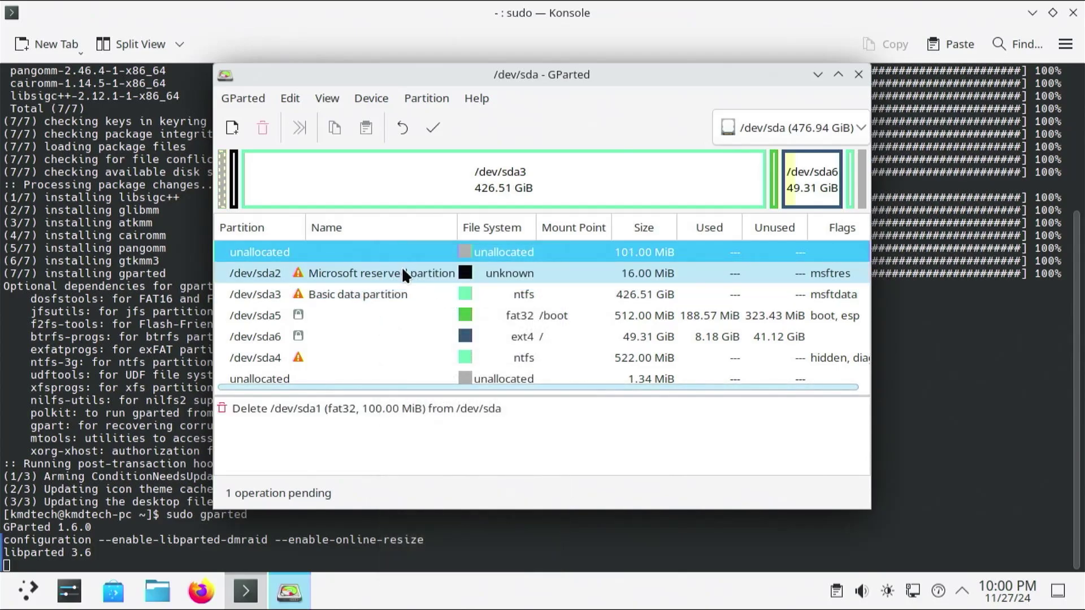
right_click(404, 274)
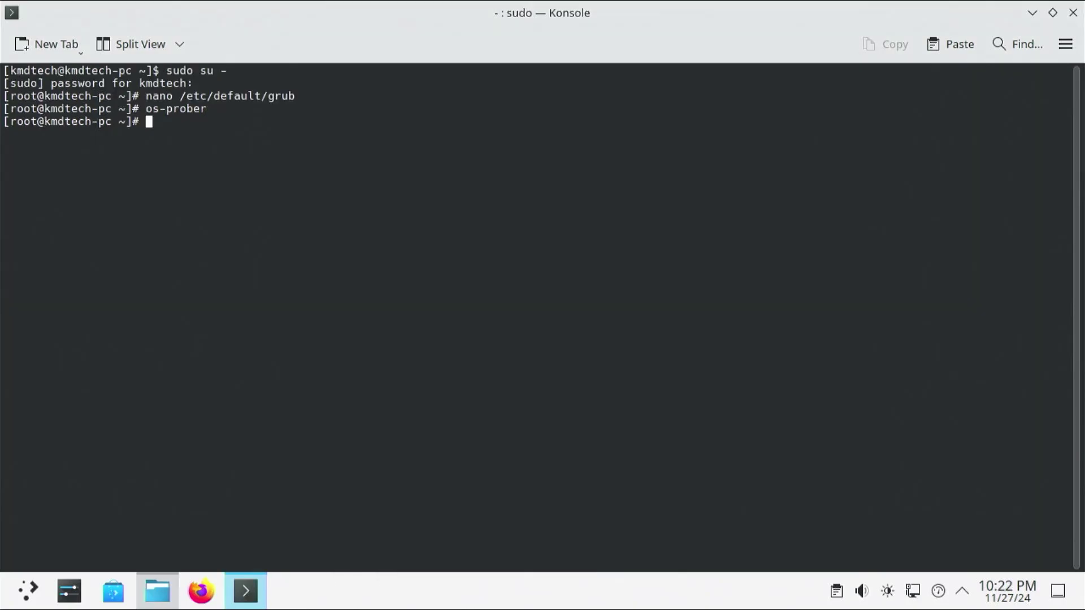
text(grub-mkconfig -o /boot/grub/grub.cfg)
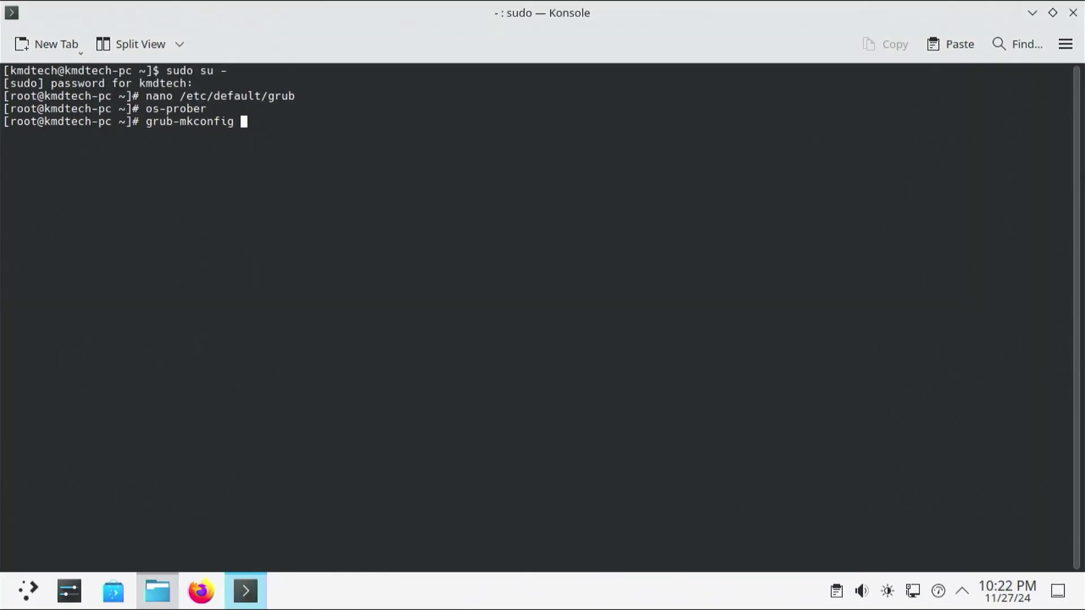
key(Return)
text(efibootmgr)
key(Return)
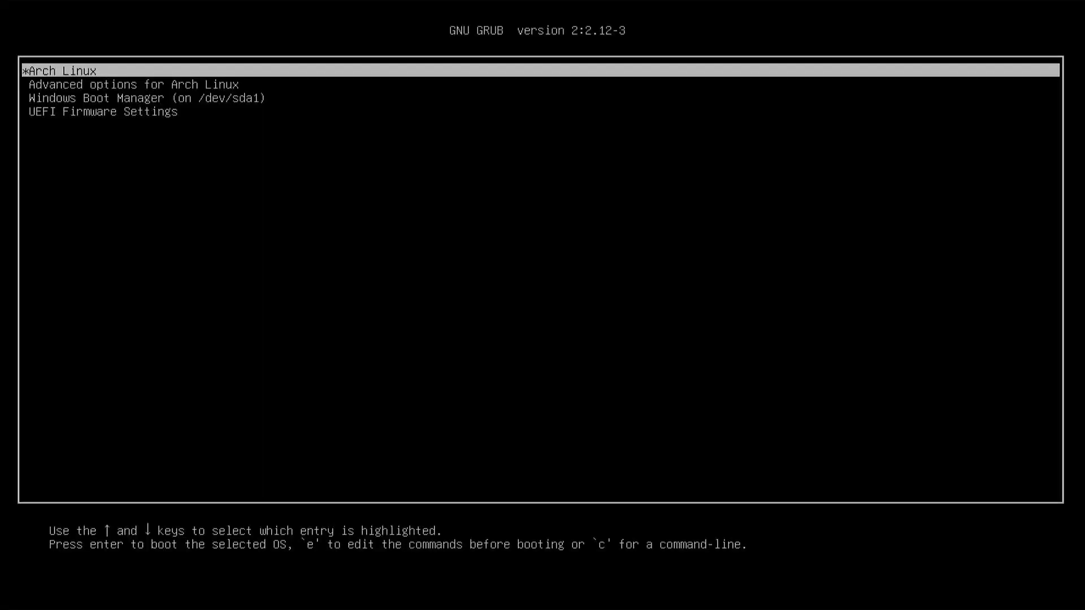
key(Return)
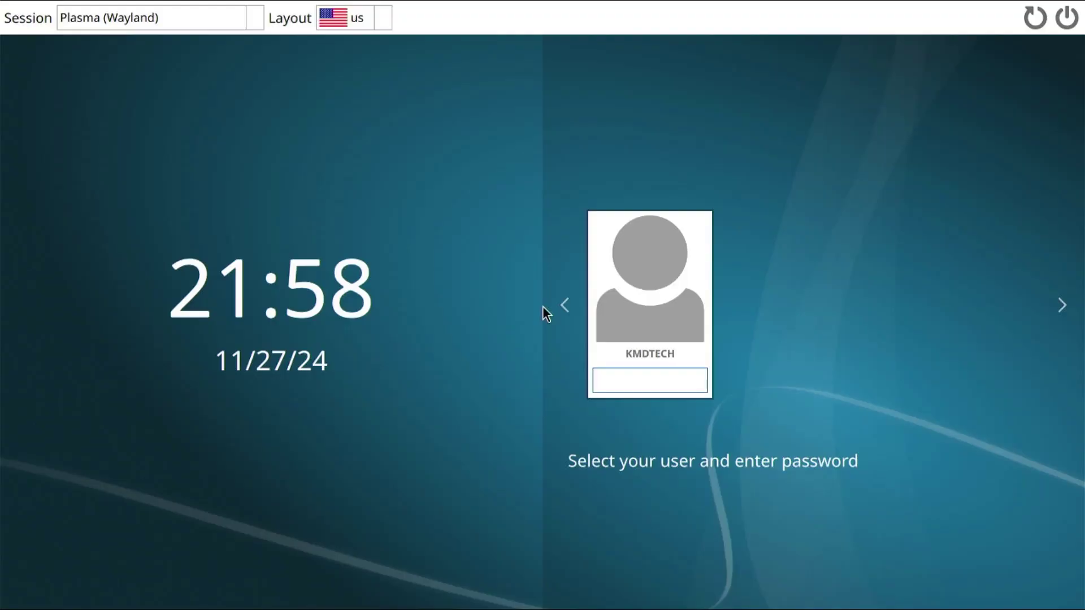
Log in with the account password and launch Konsole by searching 'termi' in the launcher.
text(********)
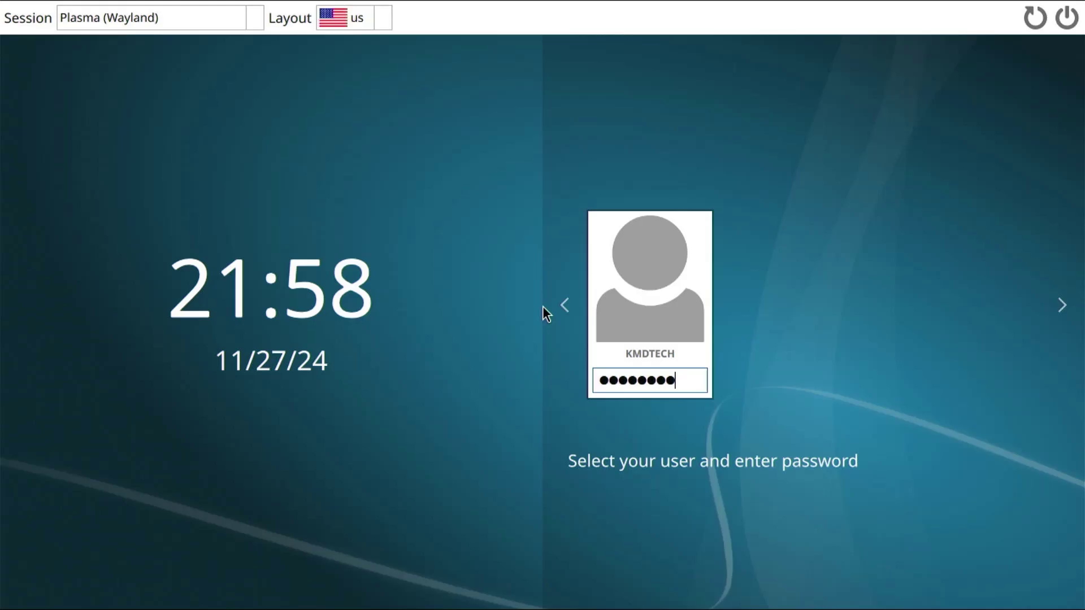
key(Return)
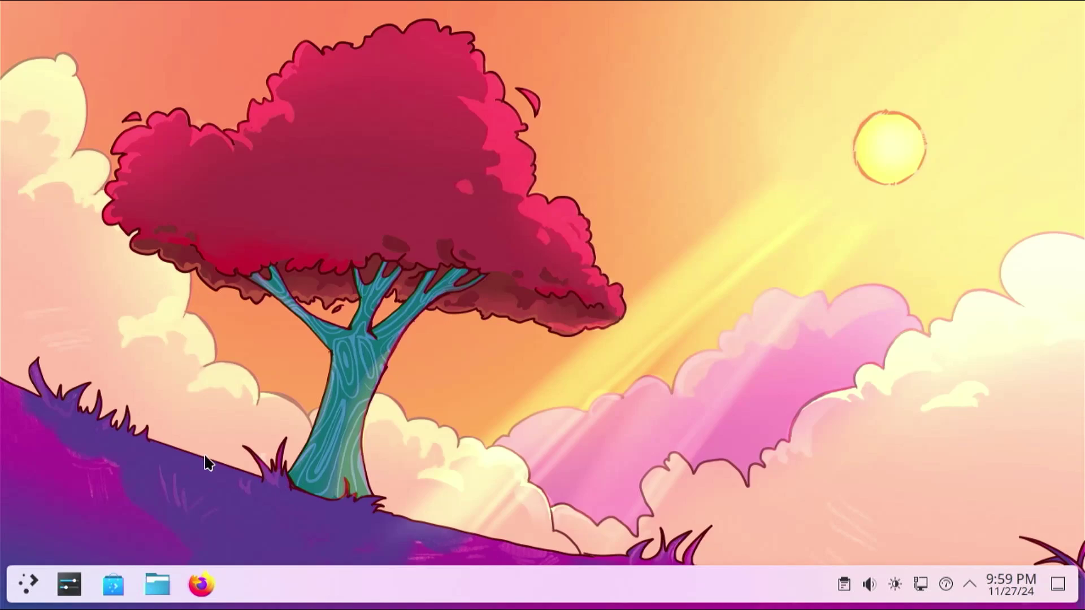
key(super)
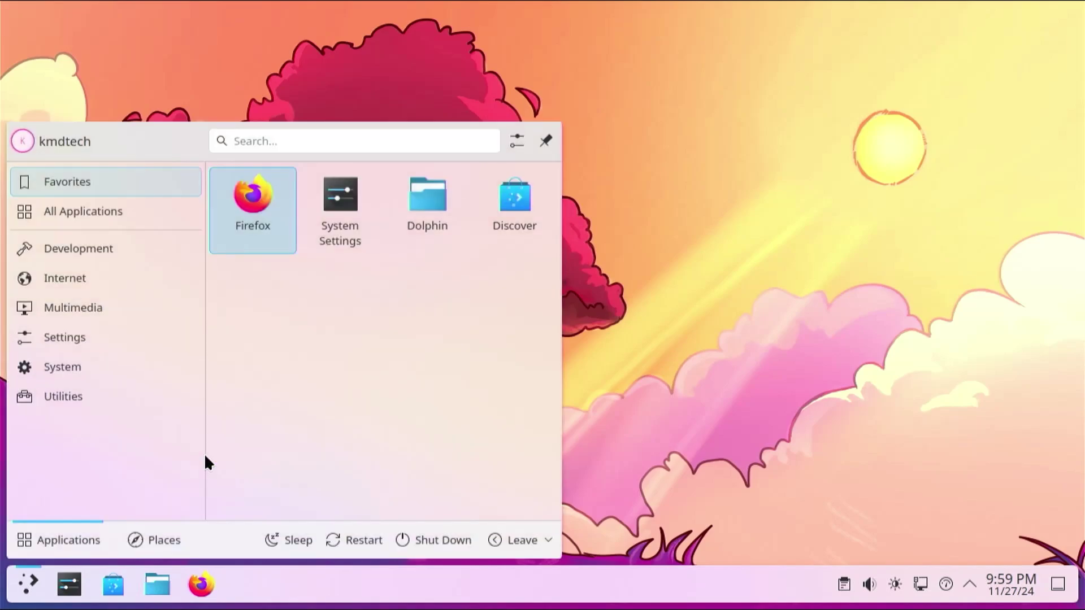
text(termi)
key(Return)
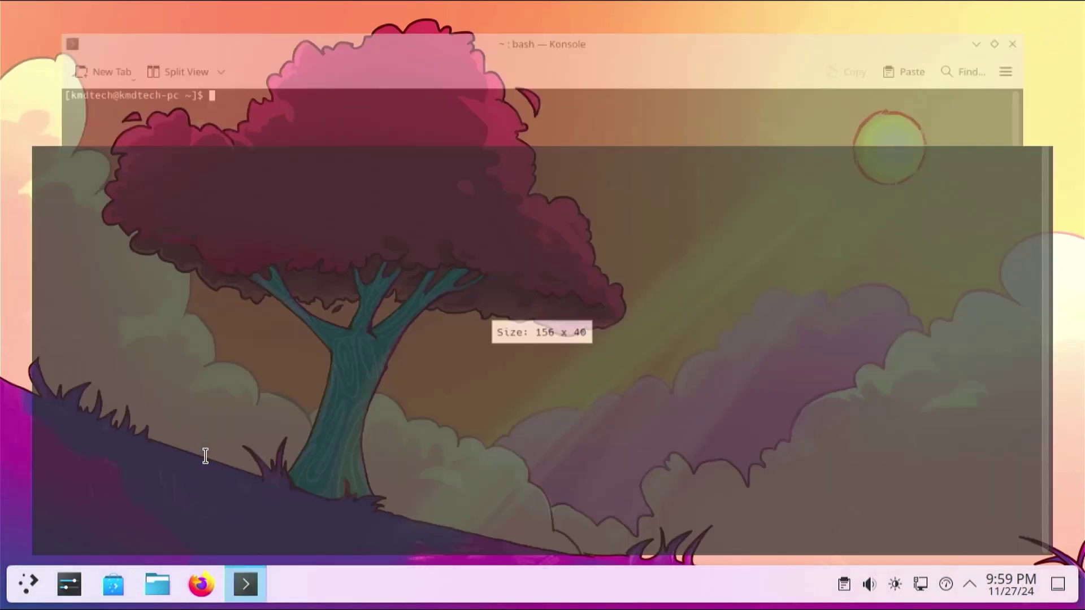
text(sudo pacman -)
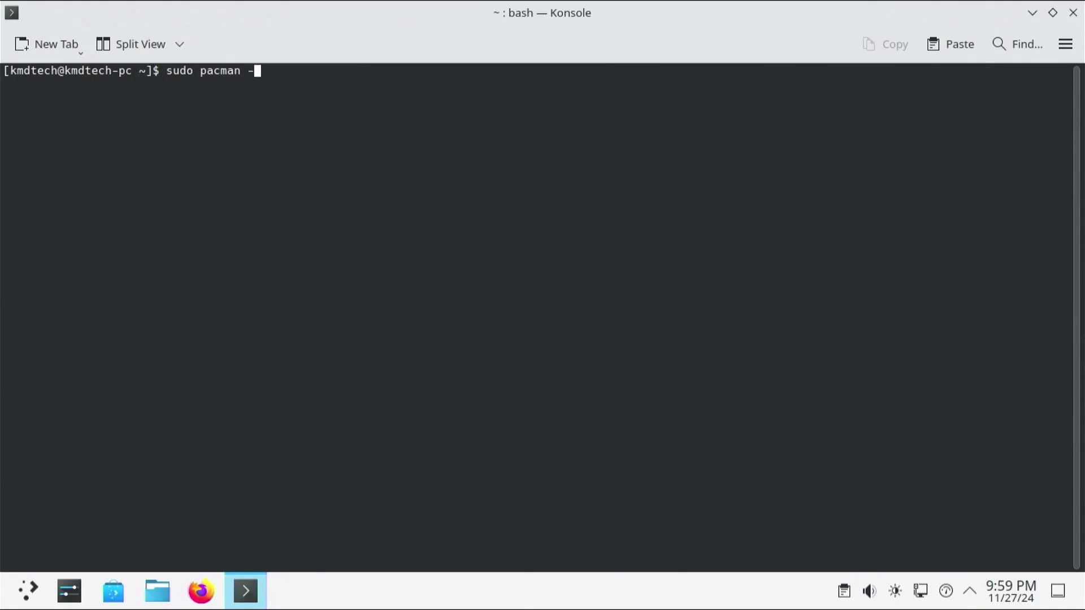
text(S gparted)
Install gparted with sudo pacman, confirming with y, then launch it via sudo gparted.
key(Return)
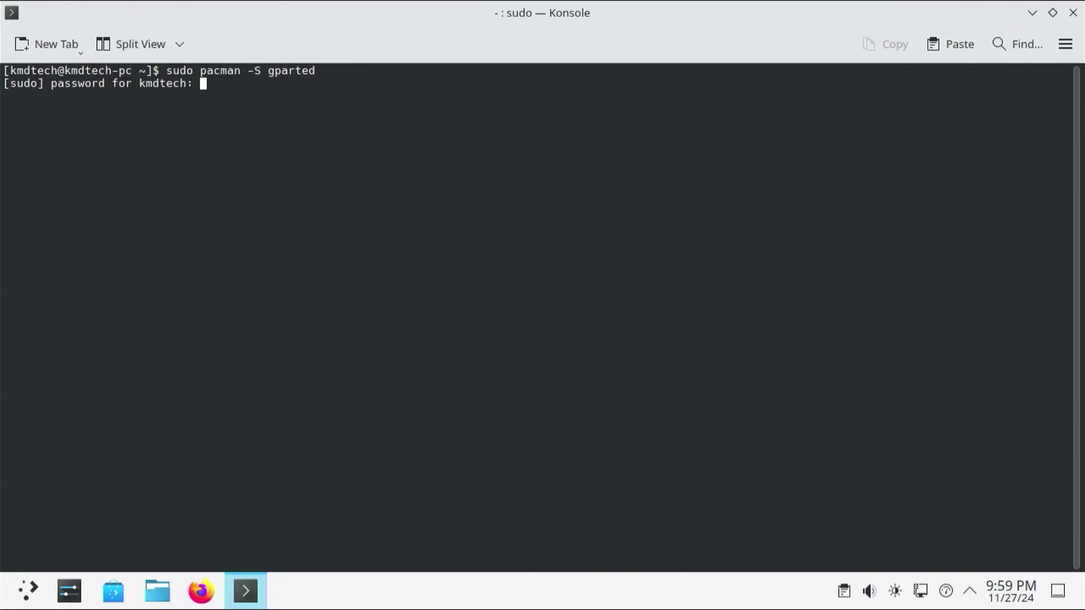
key(Return)
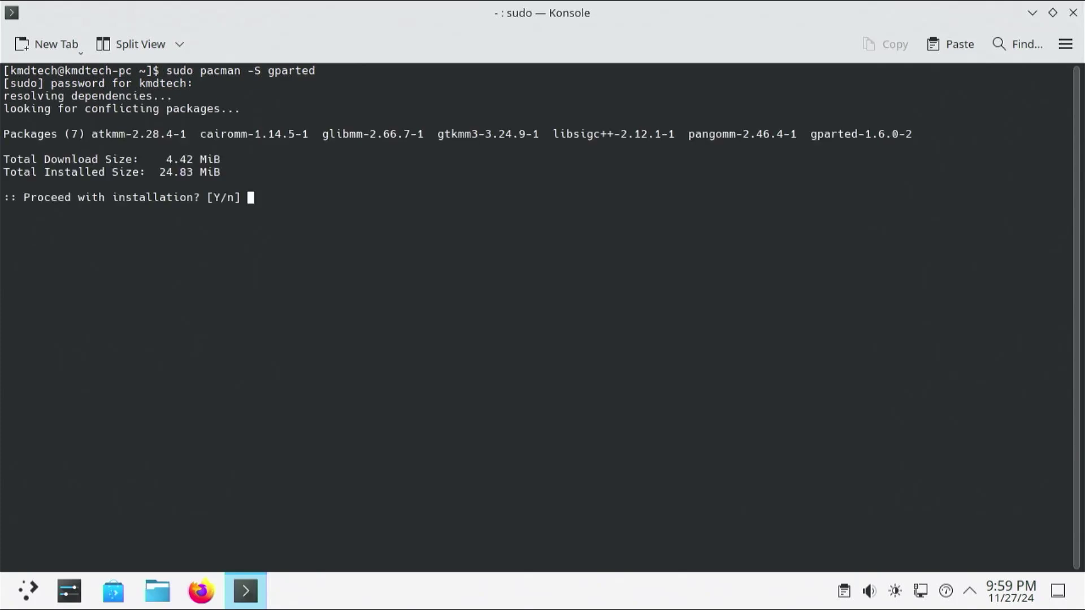
text(y)
key(Return)
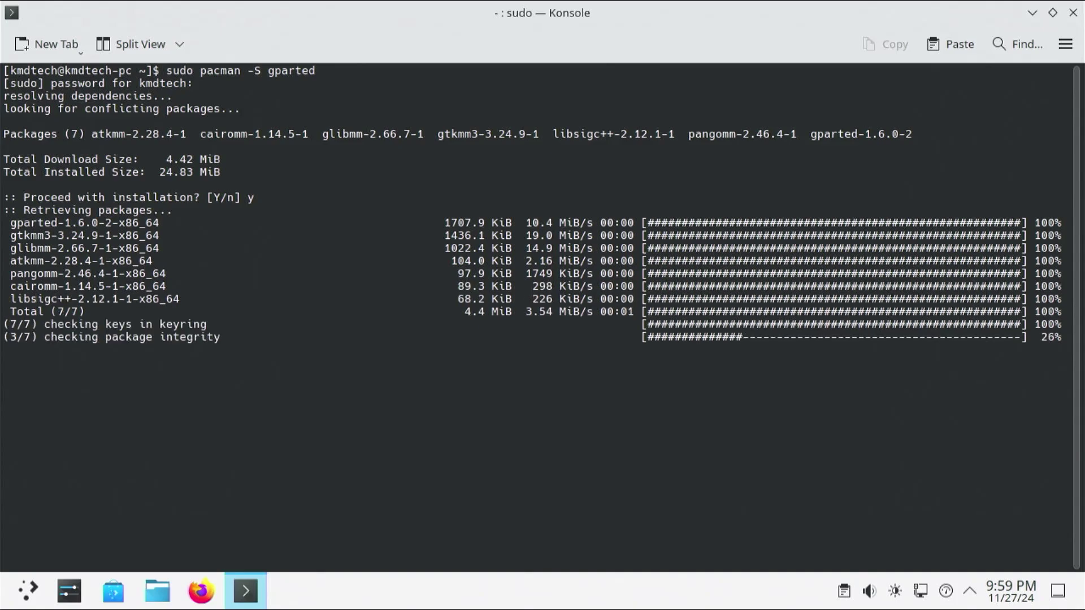
text(sudo gpa)
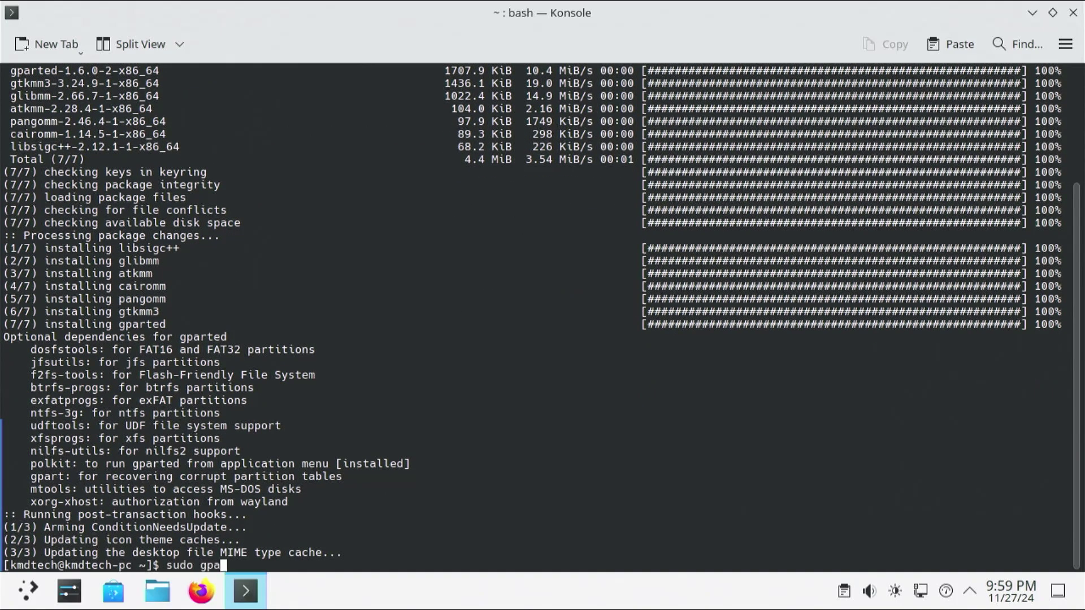
text(rted)
key(Return)
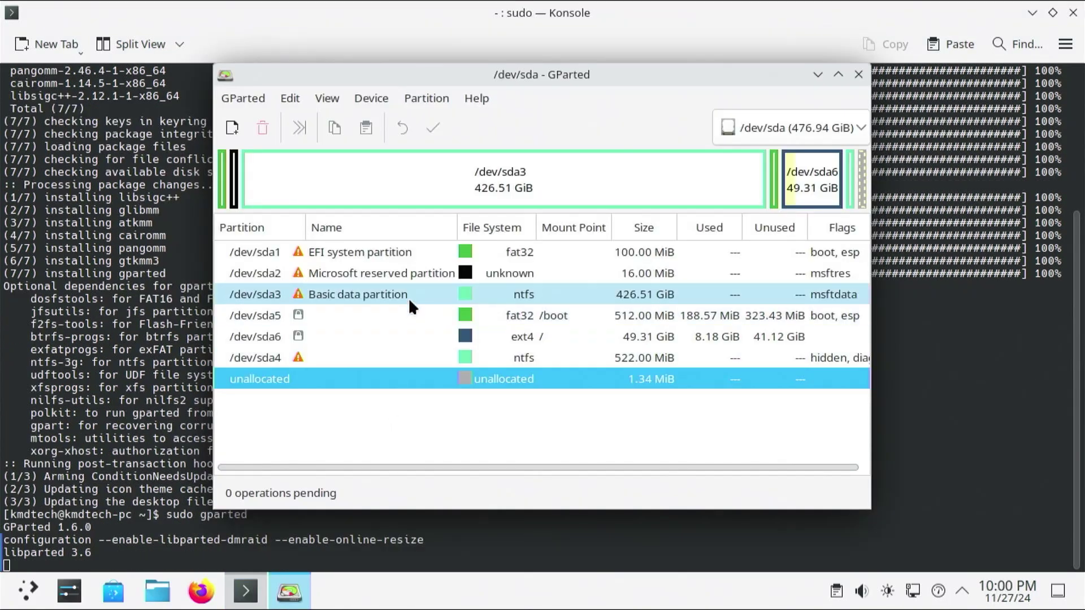
Inspect each /dev/sda partition from sda1 to sda6, ending with the EFI partition sda1 selected.
click(418, 252)
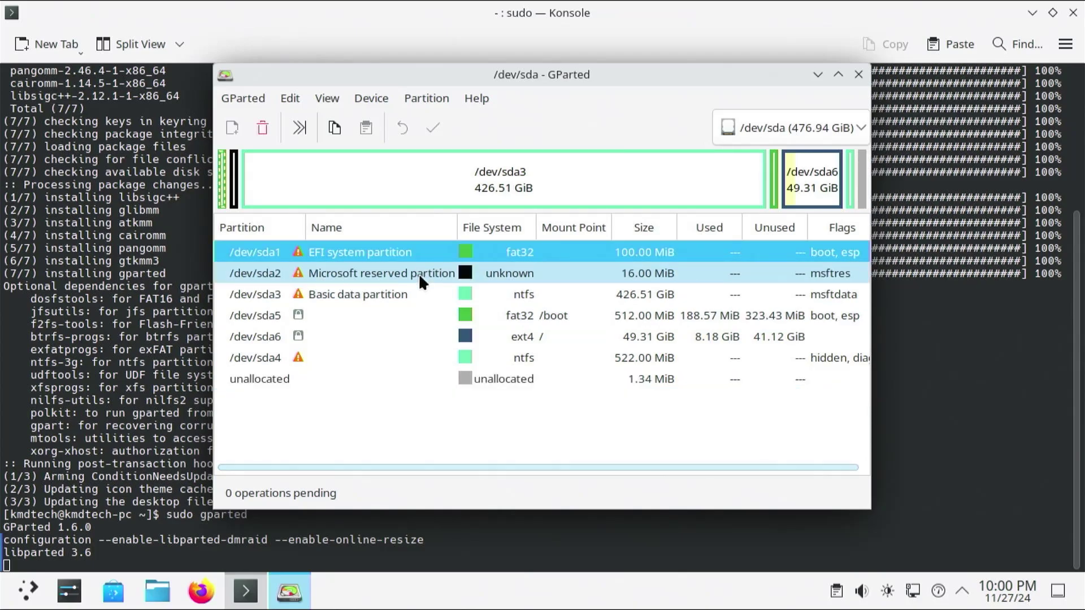
click(418, 273)
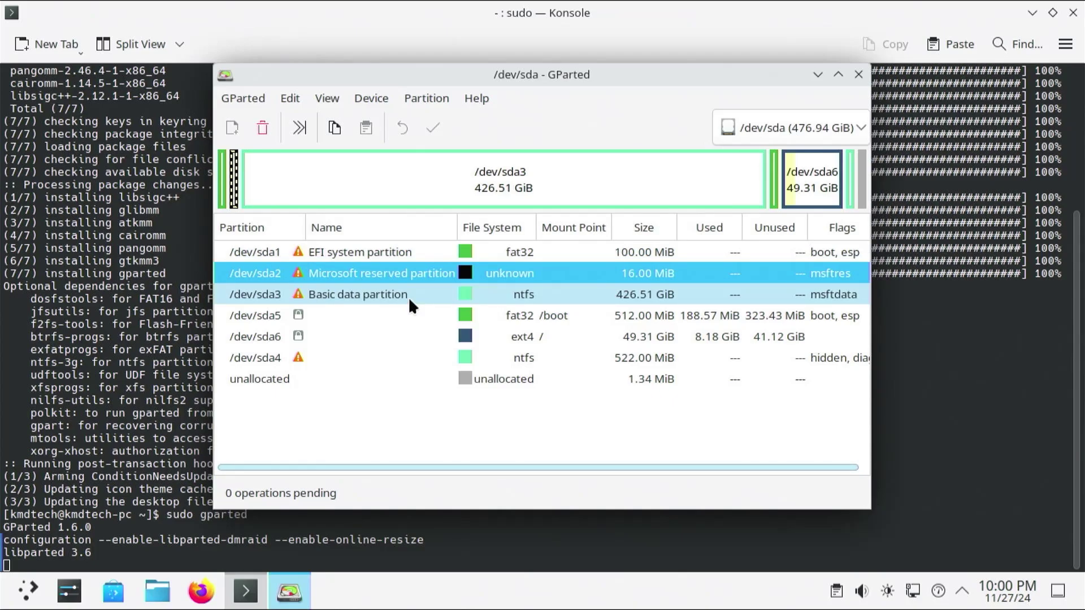
click(408, 297)
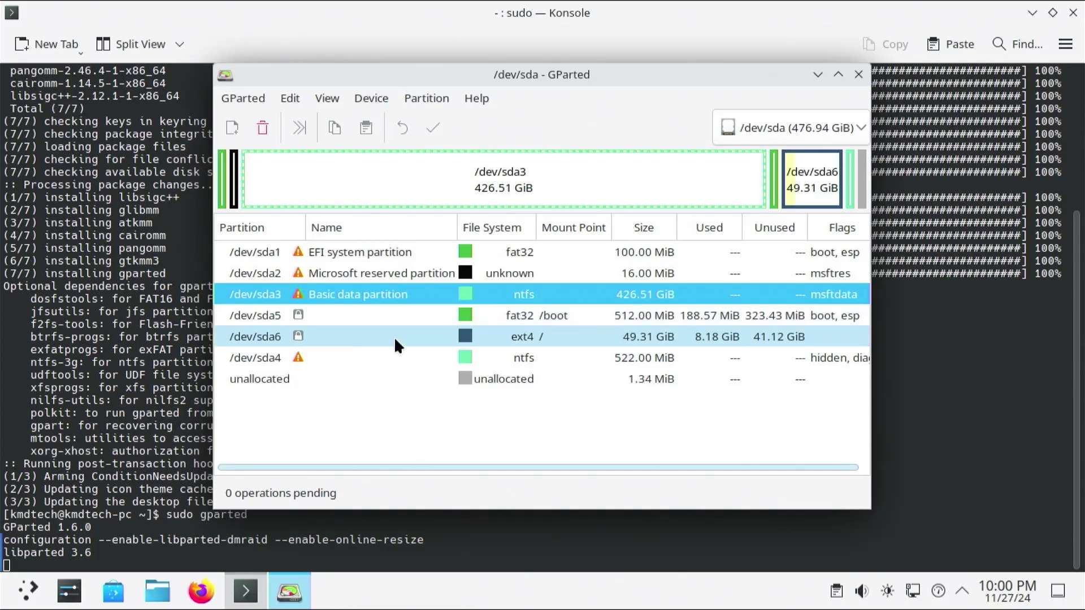
click(394, 359)
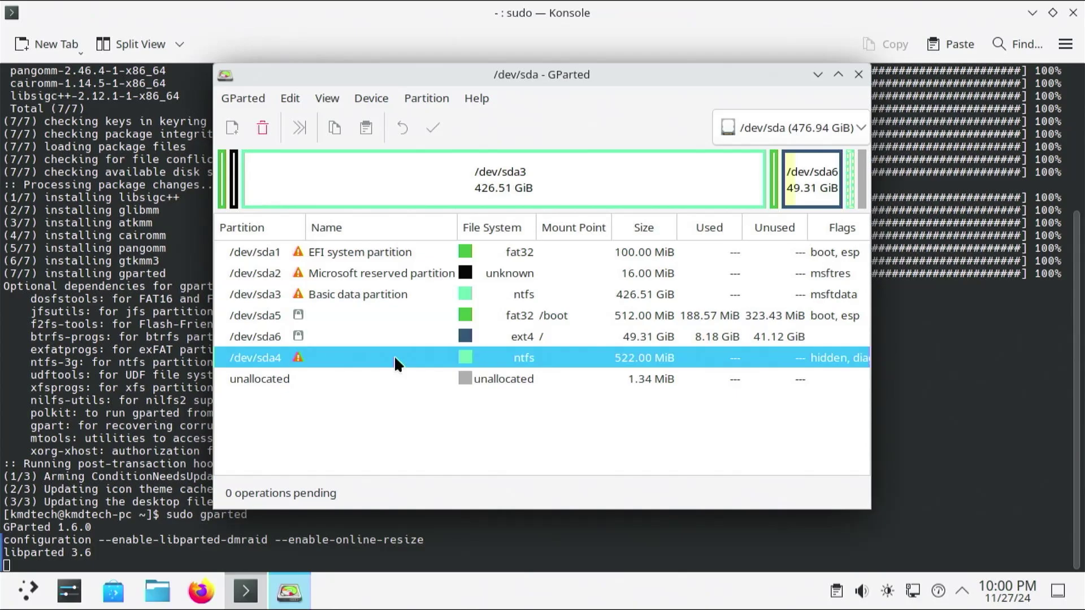
click(371, 319)
click(371, 338)
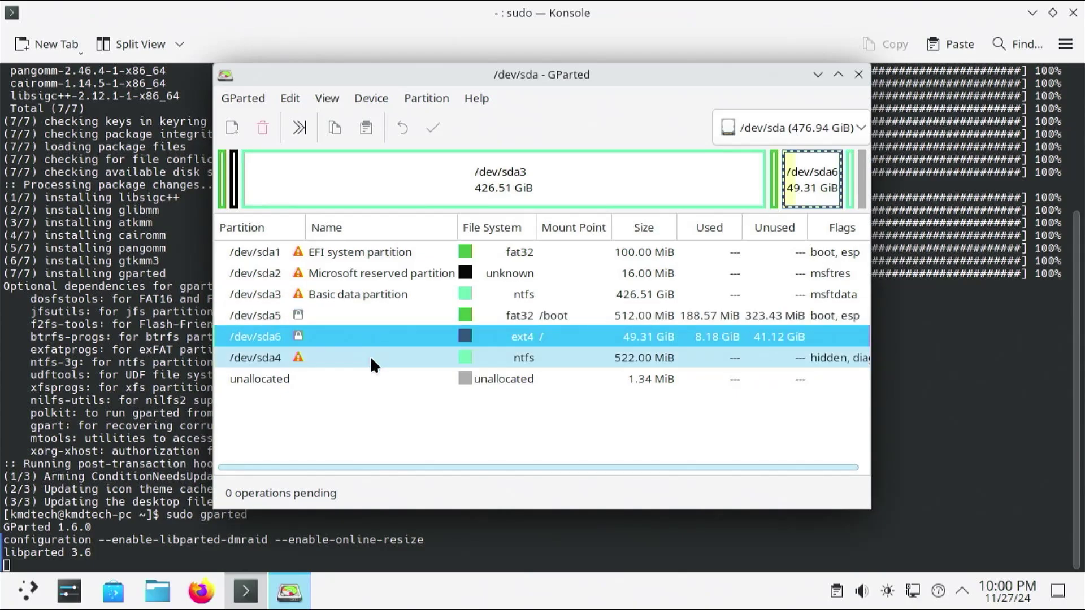
click(371, 358)
click(378, 252)
Queue deletion of the Windows partitions /dev/sda1, /dev/sda2, /dev/sda3 and /dev/sda4.
right_click(378, 252)
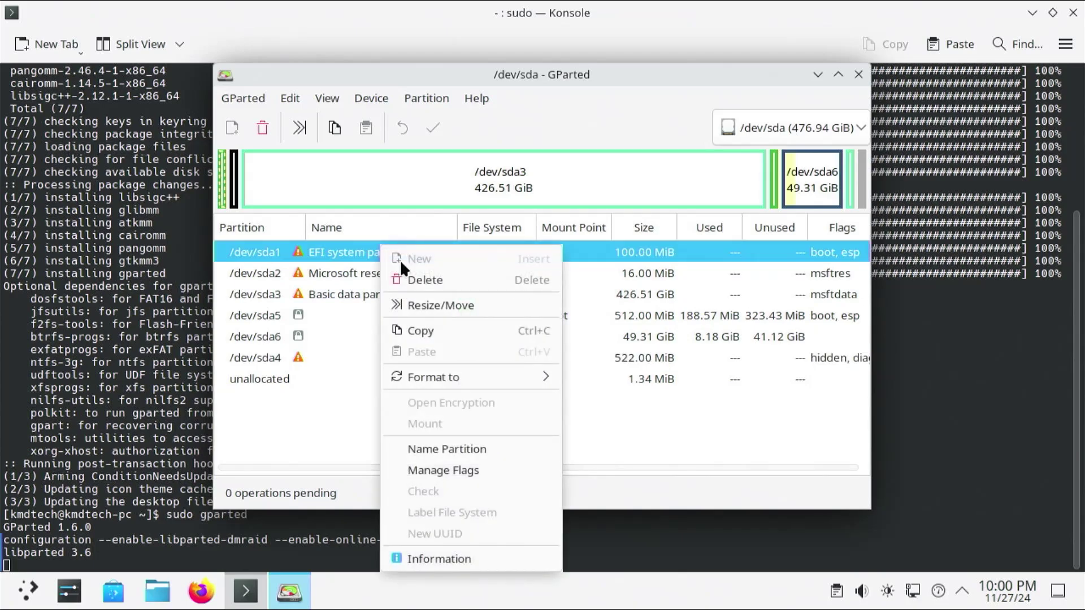
click(435, 280)
click(401, 267)
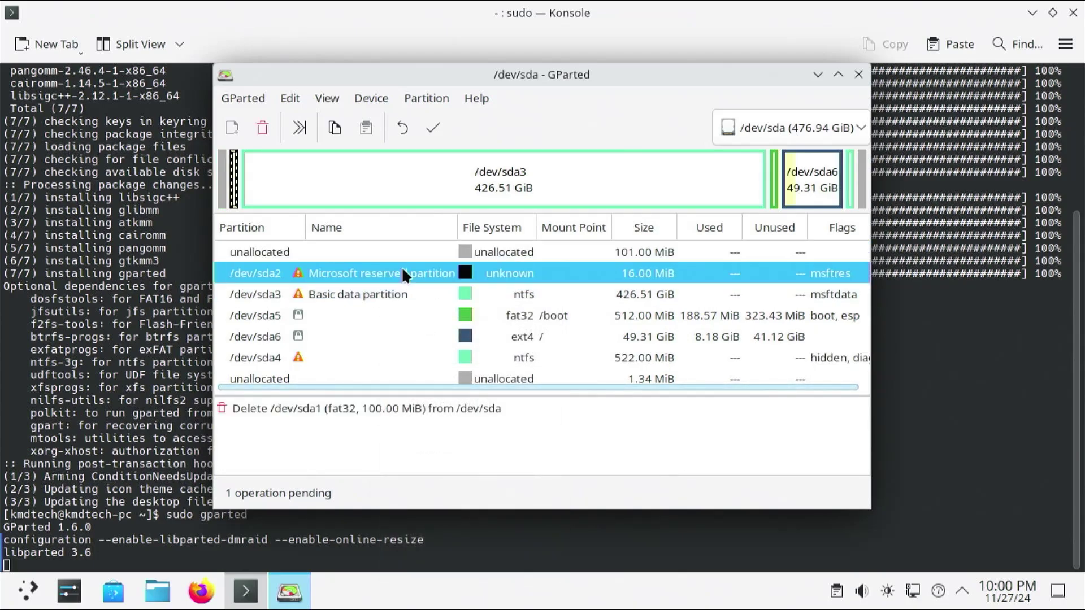
right_click(402, 267)
click(436, 284)
click(415, 275)
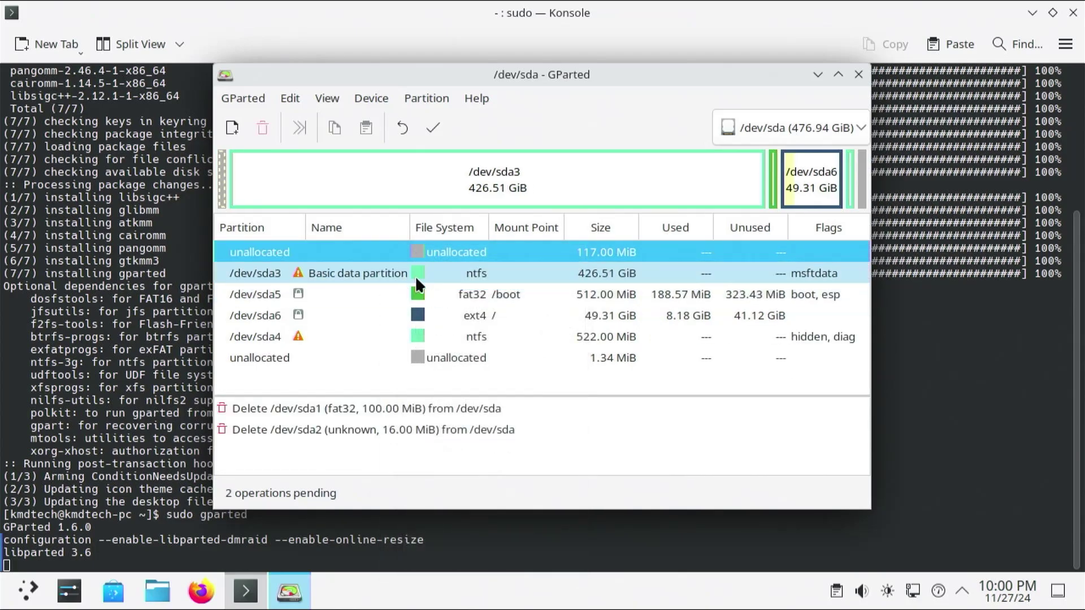
right_click(367, 272)
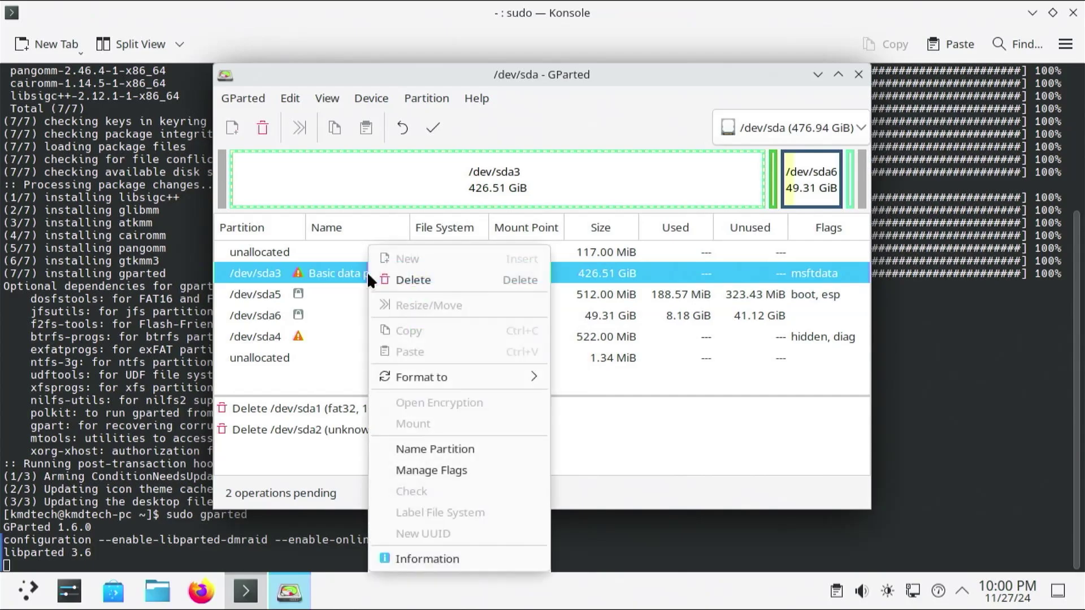
click(407, 281)
right_click(364, 315)
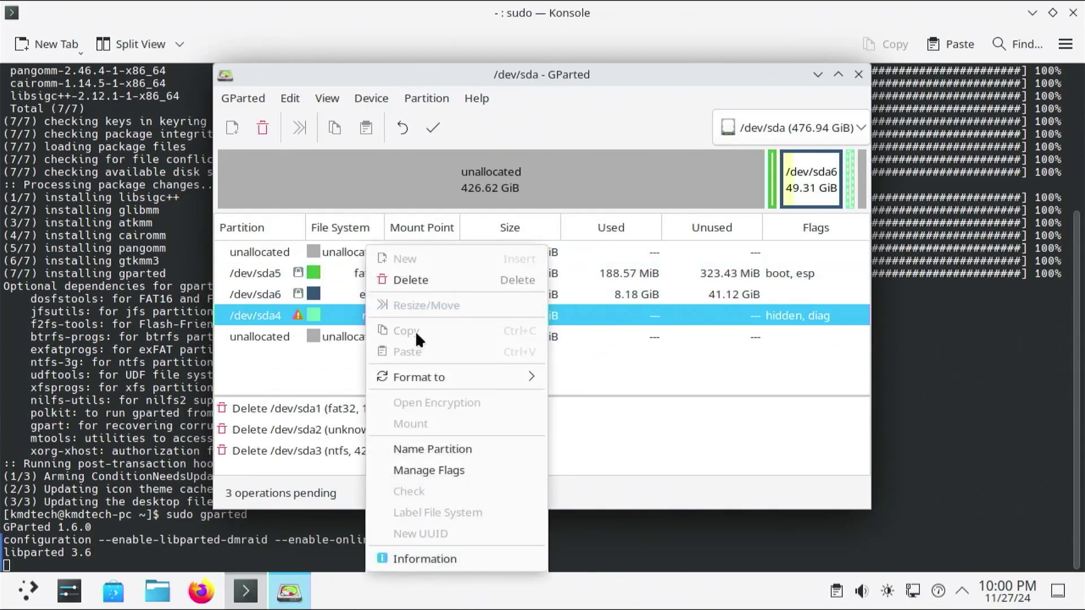
click(428, 281)
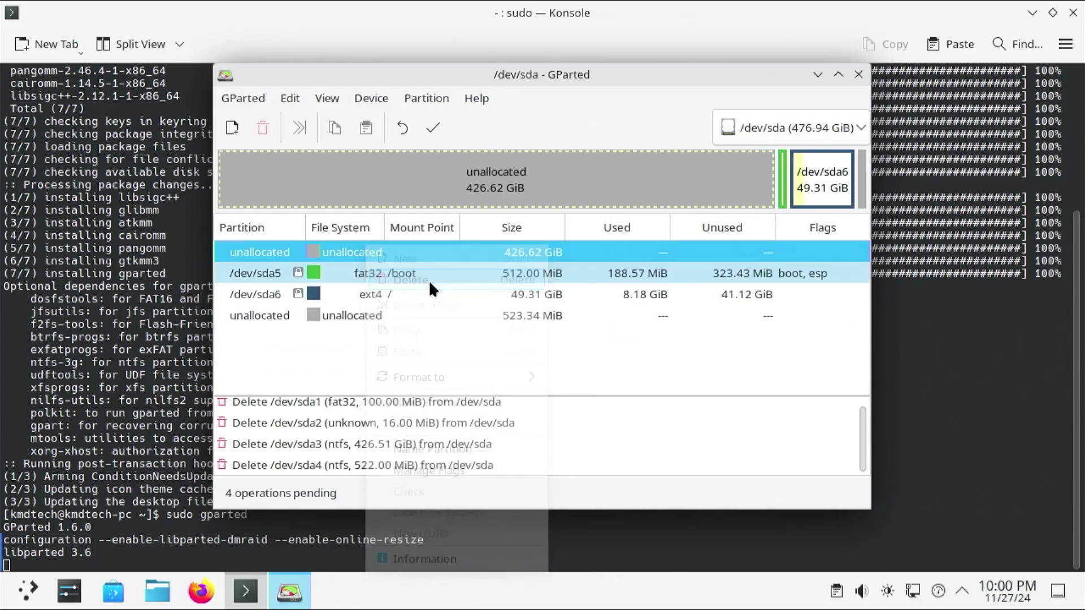
Apply the four queued deletions and close the completed operations report.
click(434, 128)
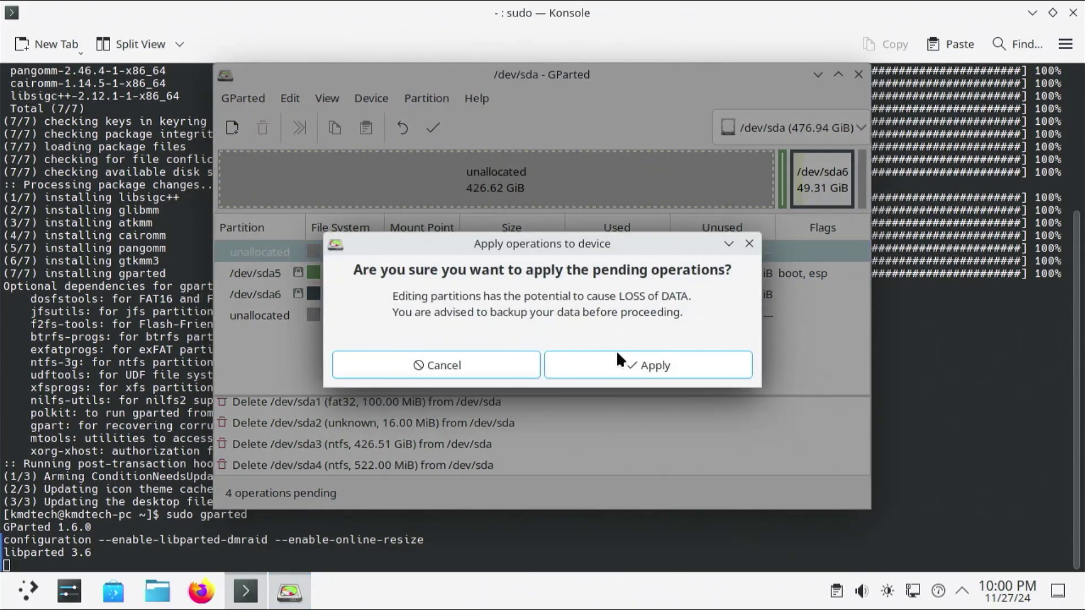
click(616, 363)
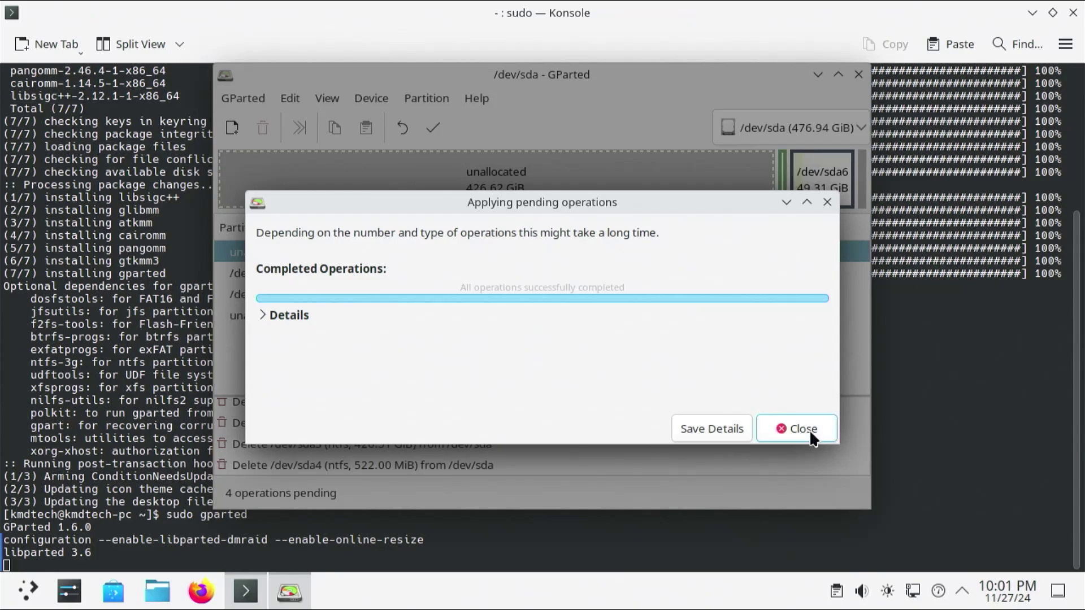
click(809, 429)
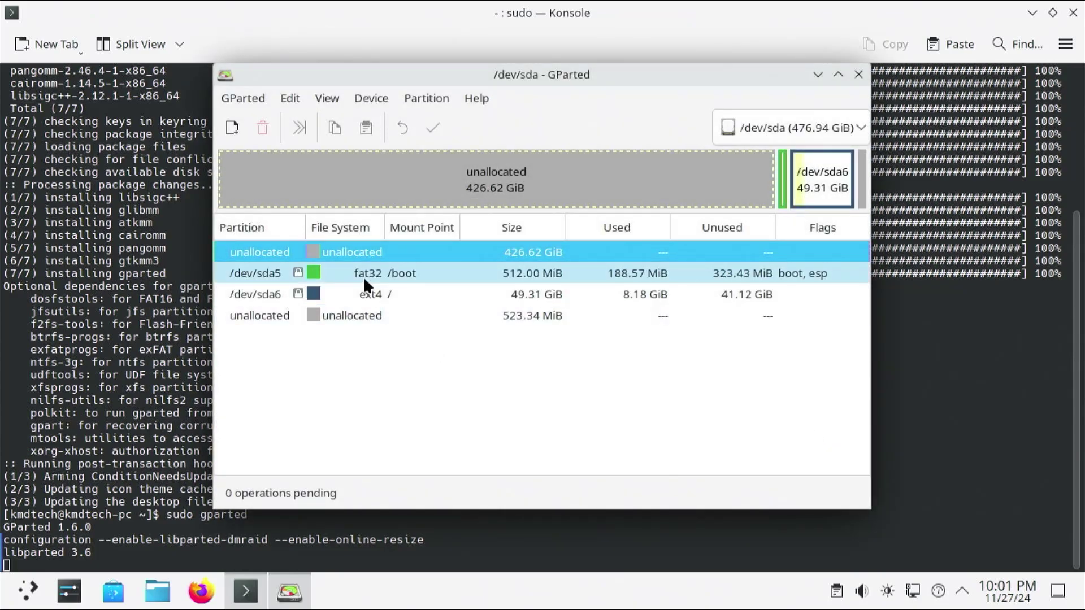
right_click(372, 252)
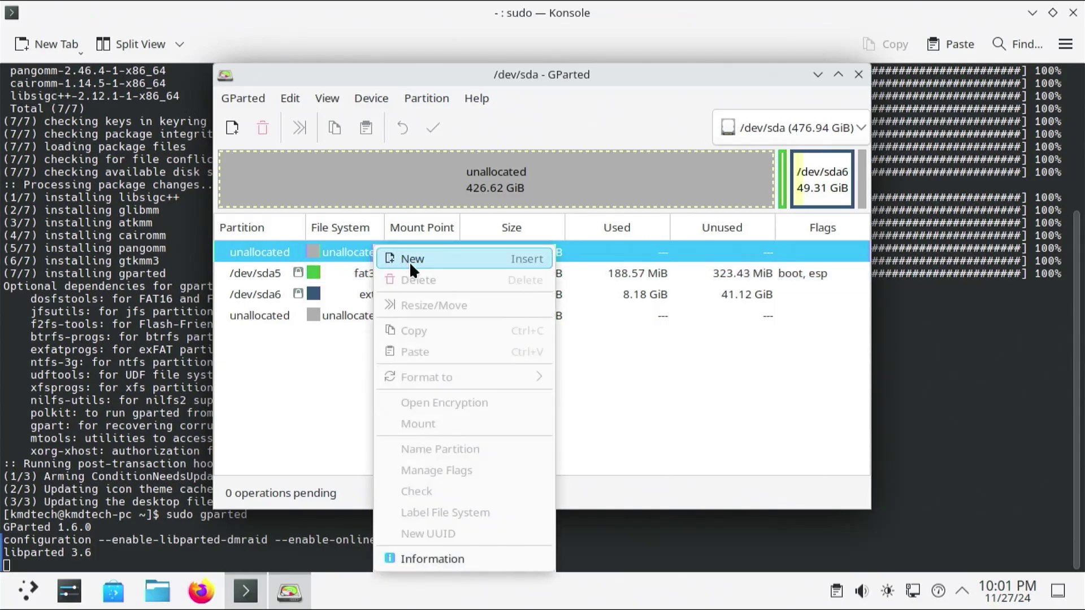
click(332, 248)
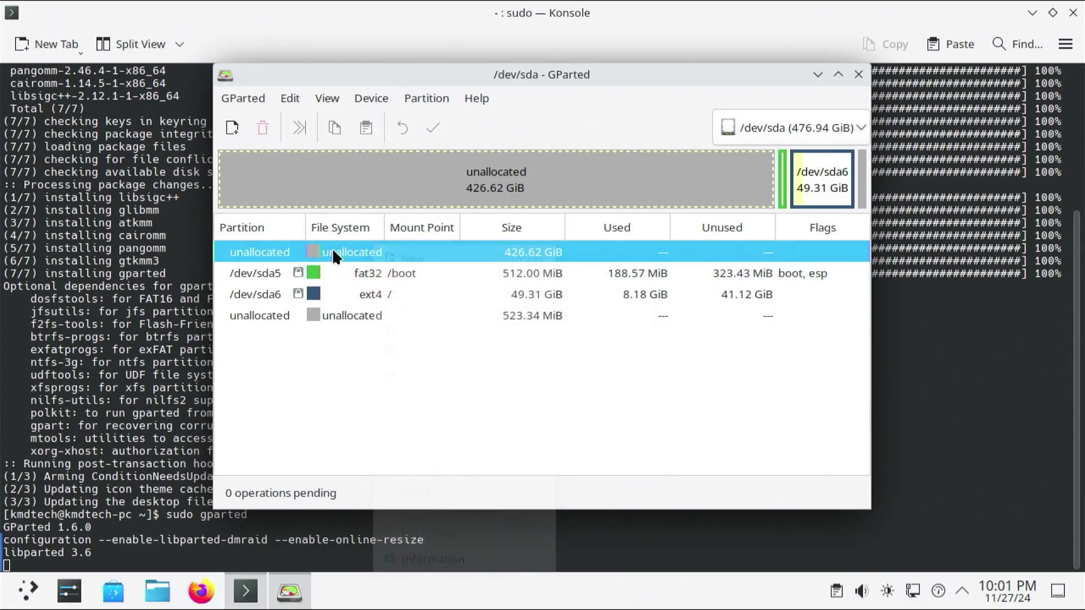
click(432, 298)
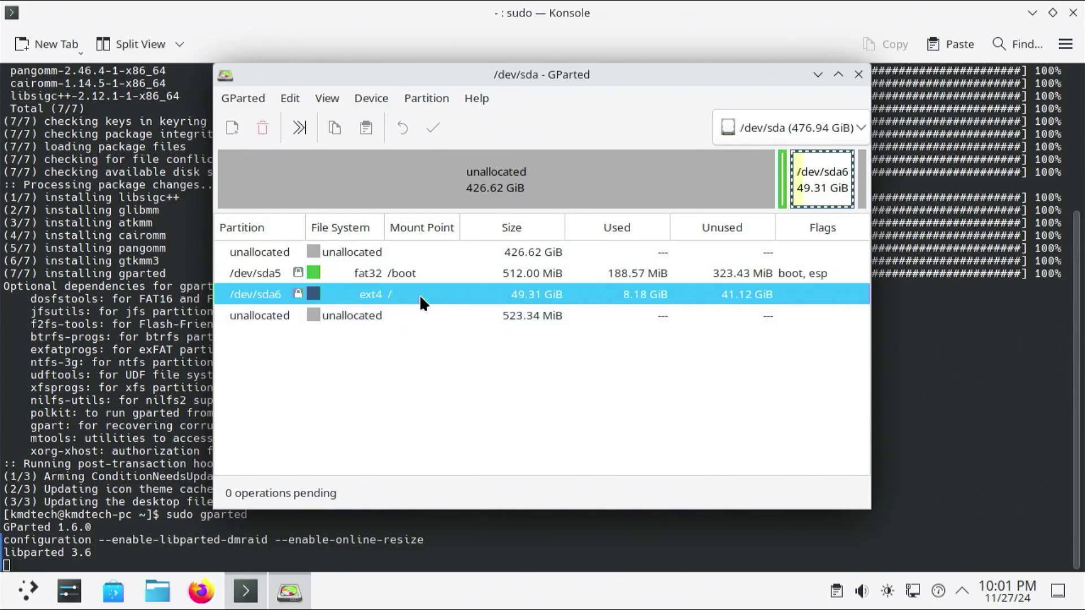
click(378, 253)
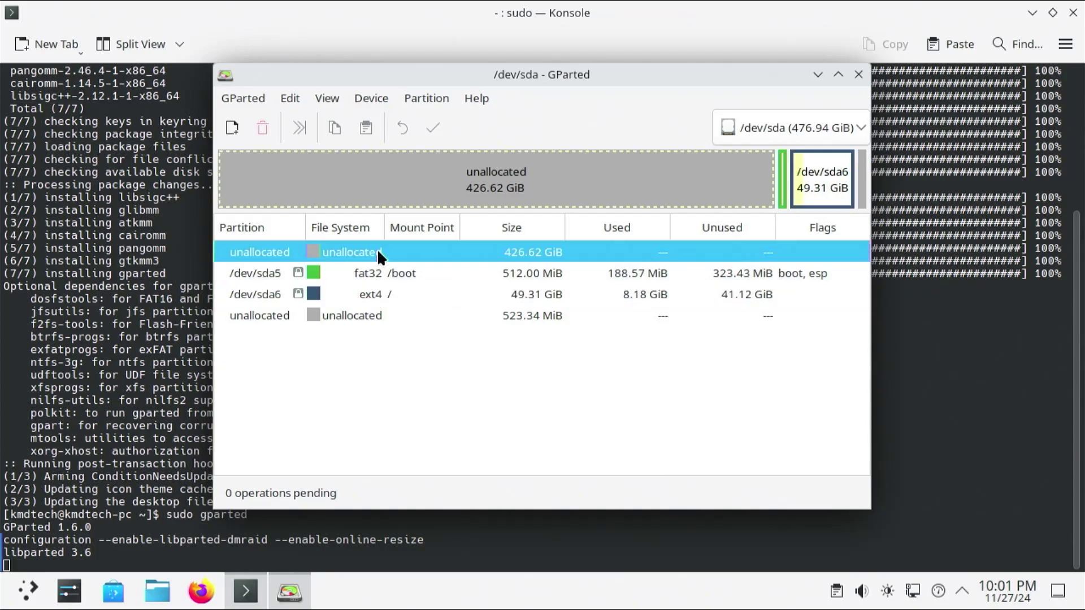
click(405, 300)
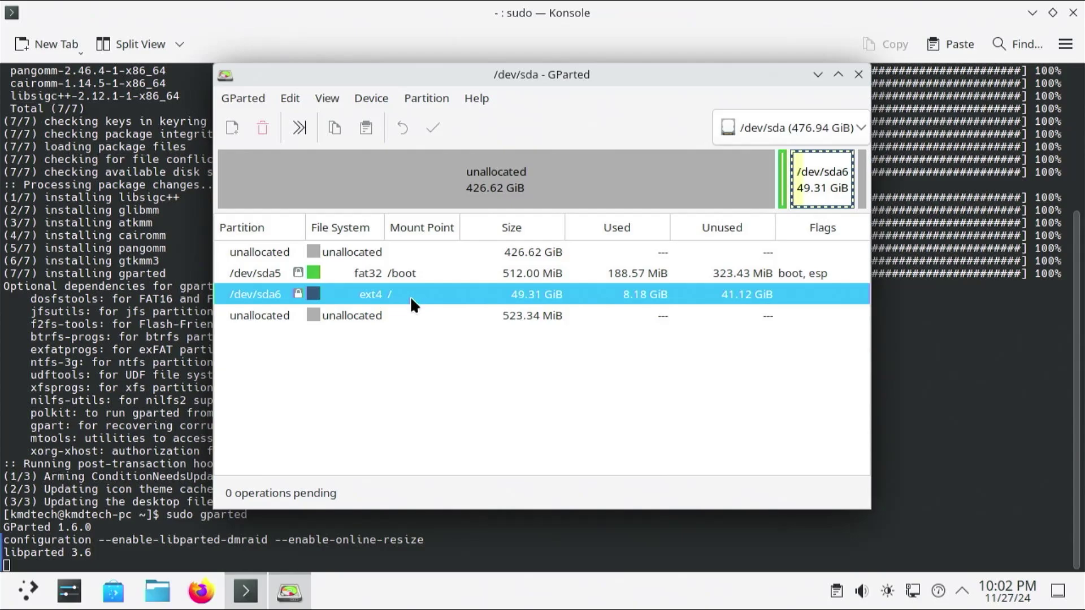
click(373, 250)
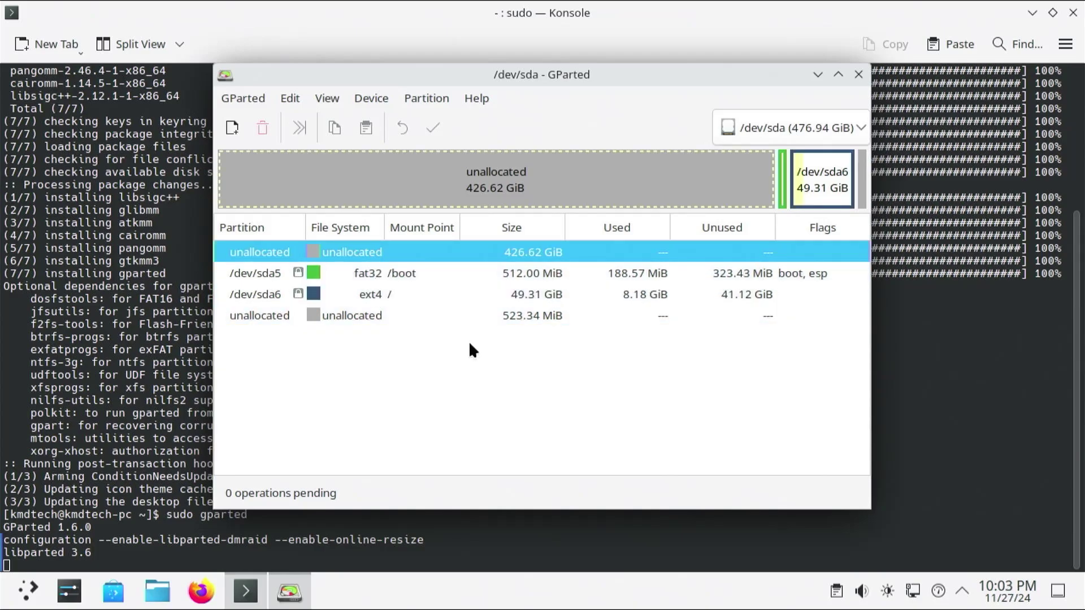
click(204, 593)
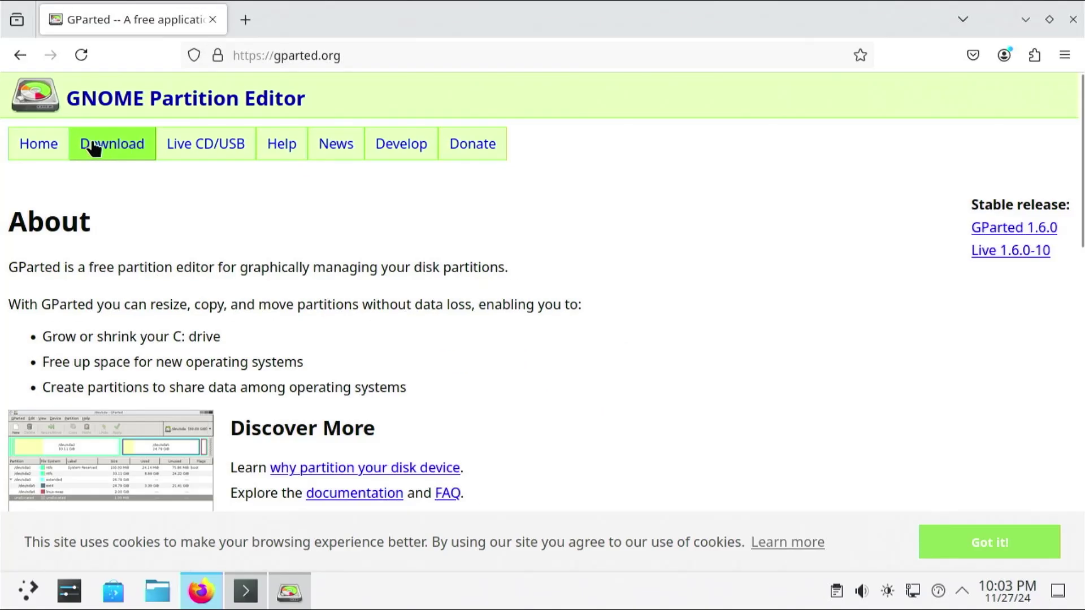
click(101, 148)
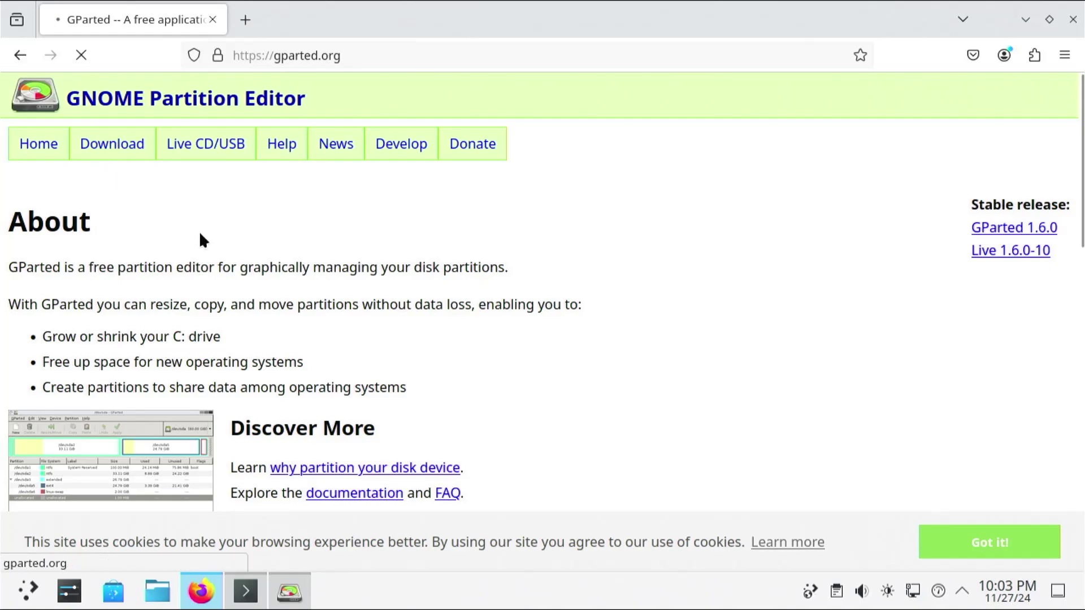
scroll(233, 242, down, 7)
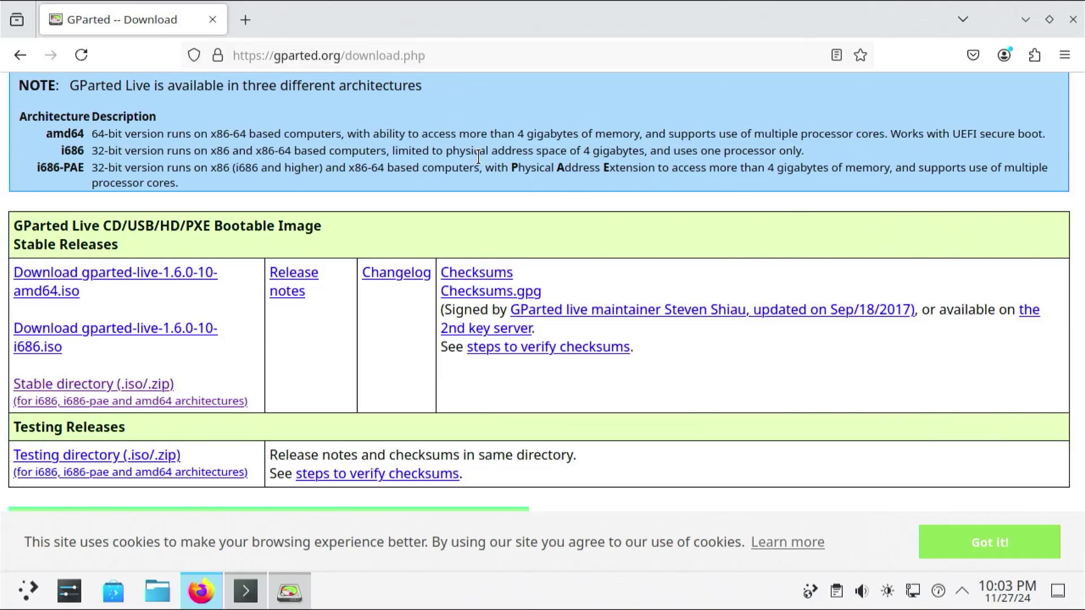
Close the browser and GParted, then clear the terminal and list block devices with lsblk.
click(1073, 19)
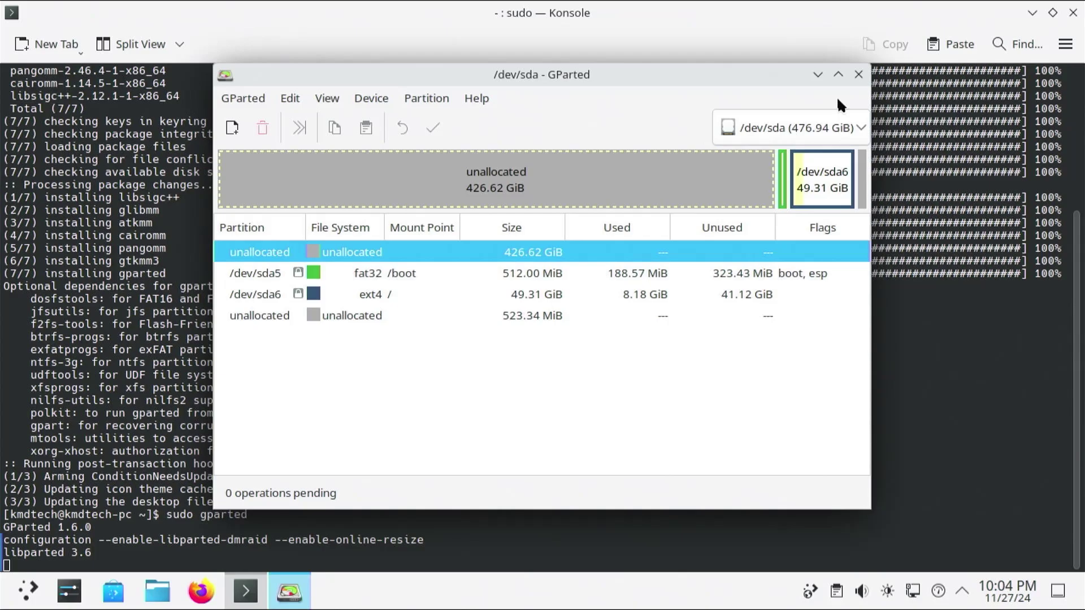
click(859, 75)
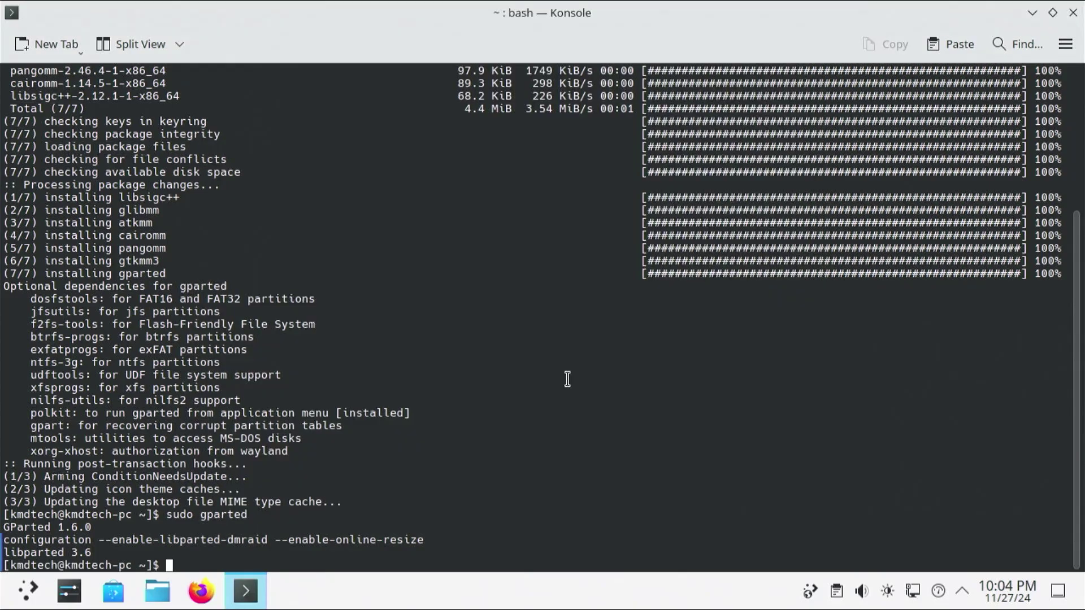
text(clear)
key(Return)
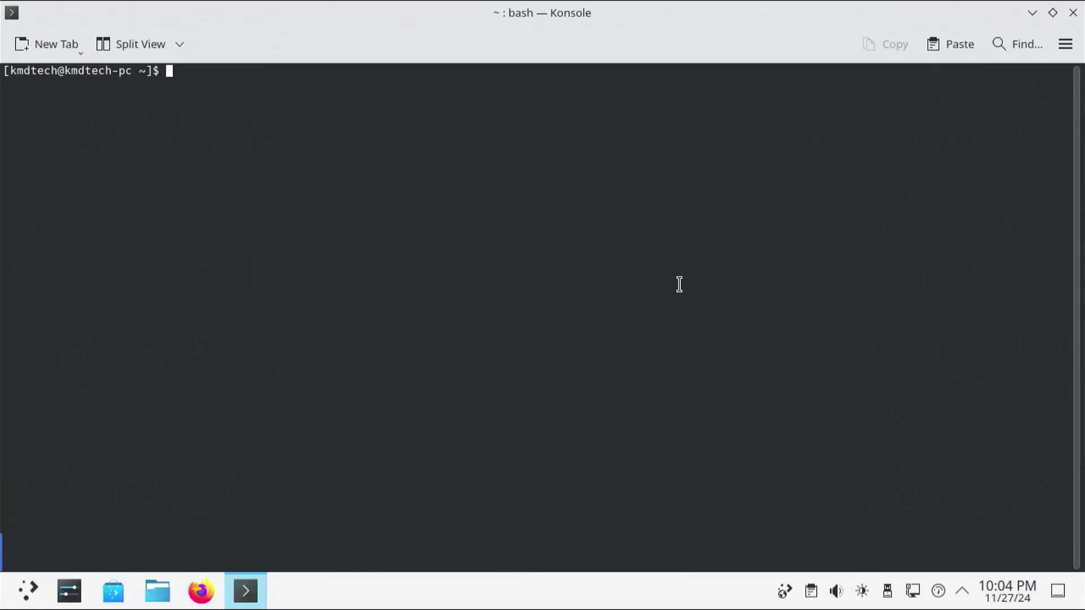
text(lsblk)
key(Return)
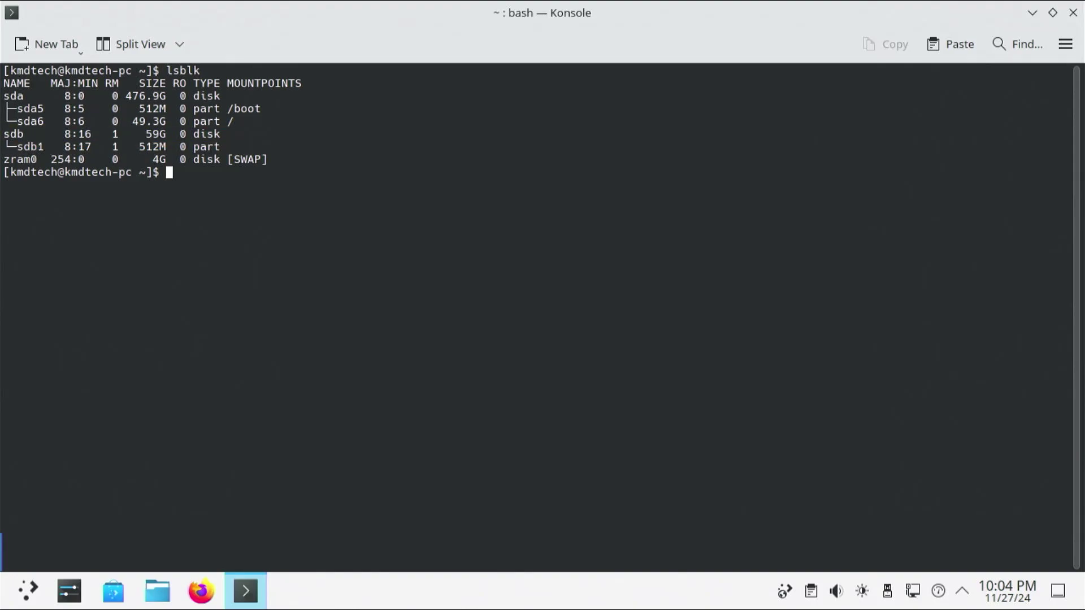
Change into Downloads and list its files, showing gparted-live-1.5.0-6-amd64.iso.
text(cd Dow)
key(Tab)
key(Return)
text(ls)
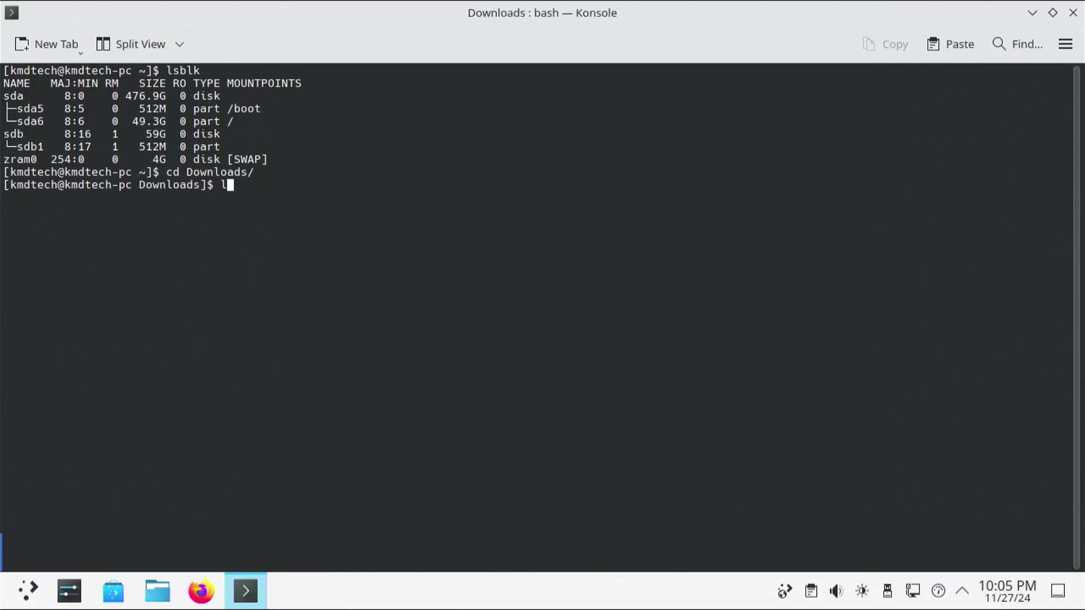
key(Return)
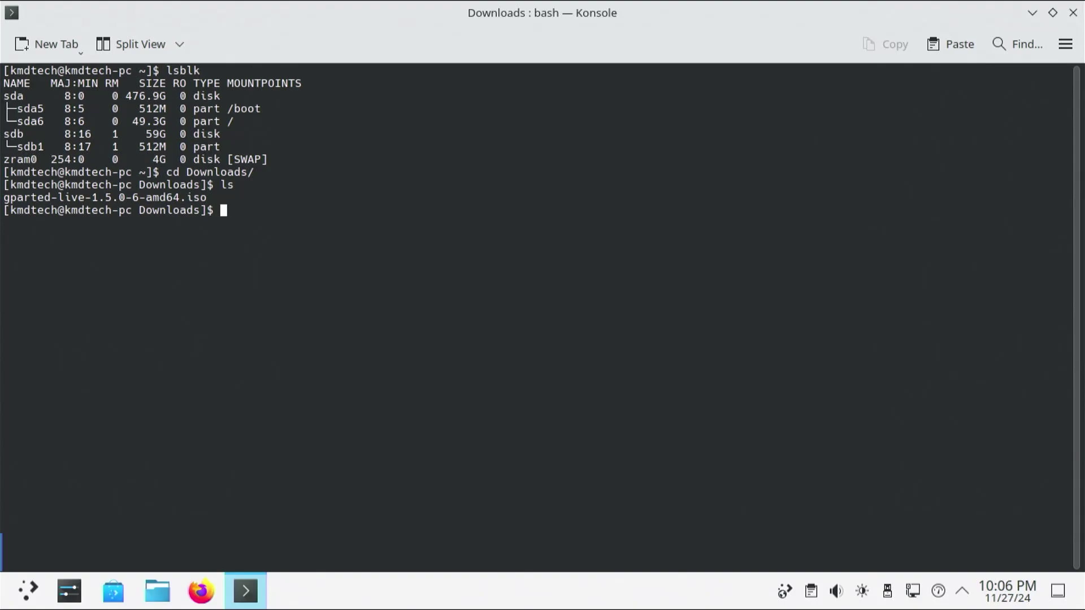
text(sudo pacman -S pv)
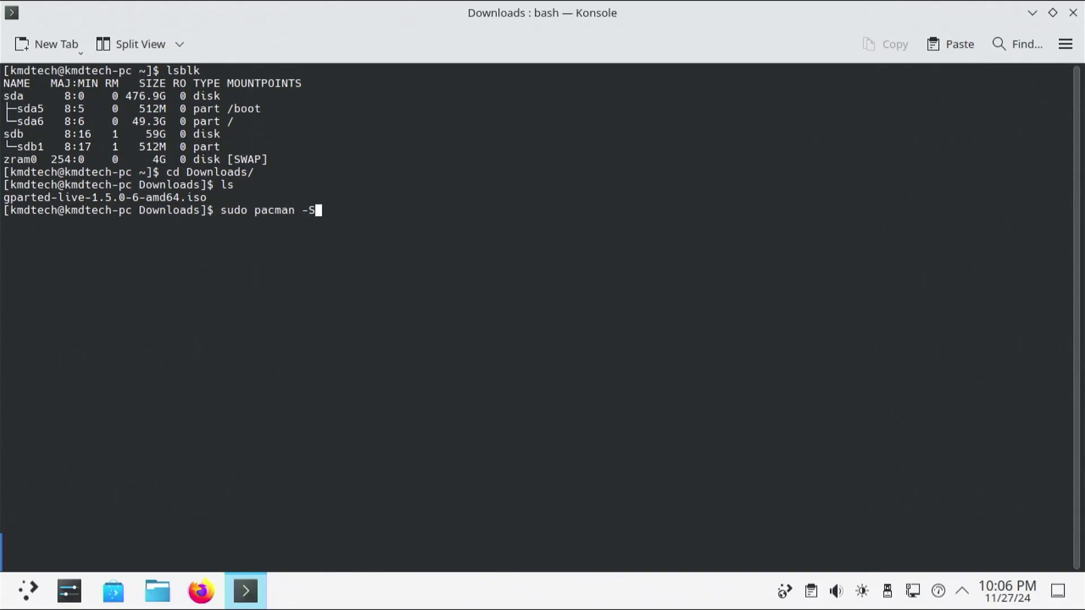
Install the pv package with sudo pacman, entering the password and confirming with y.
key(Return)
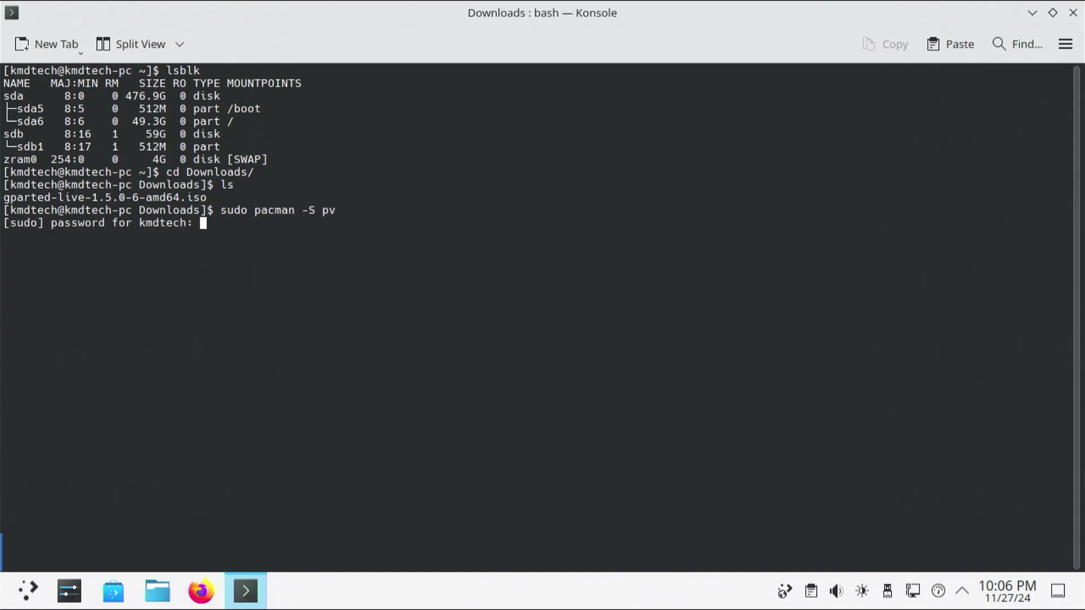
key(Return)
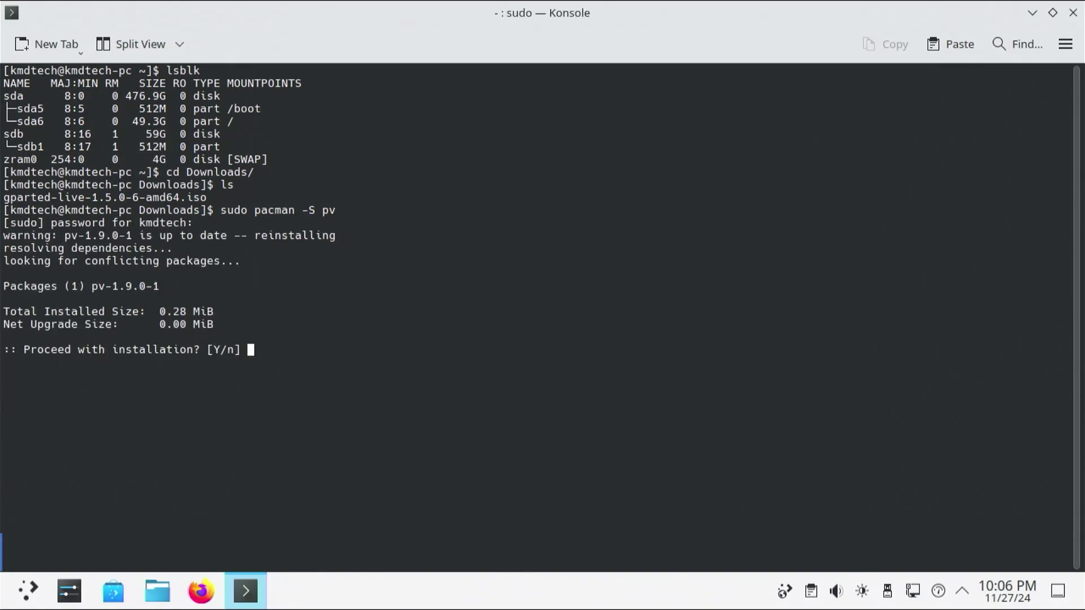
text(y)
key(Return)
Write the GParted Live ISO to /dev/sdb with pv, then enter reboot to restart.
text(sudo )
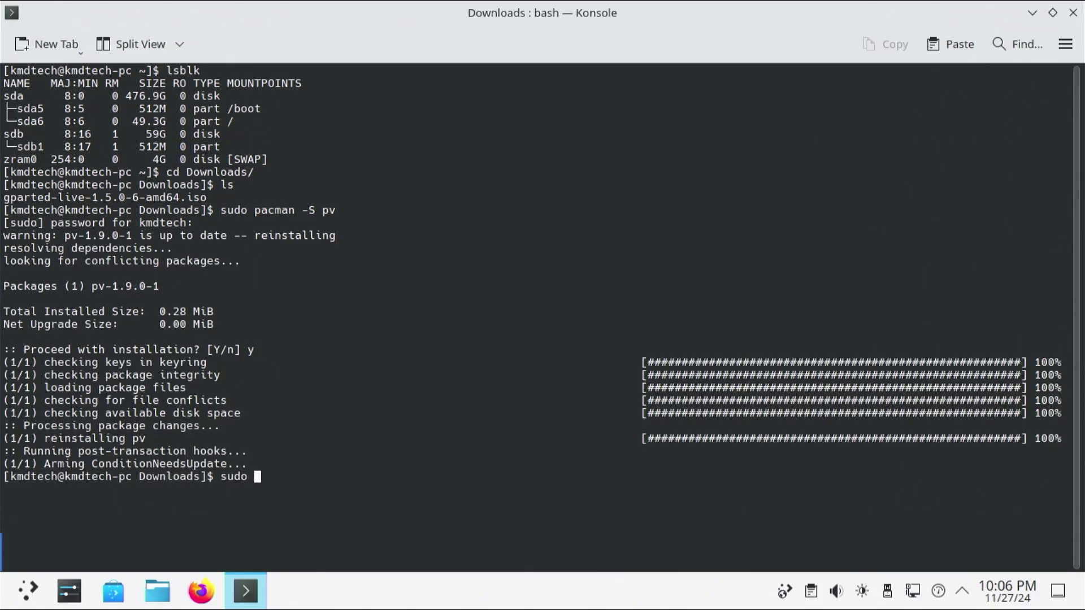
text(pv g)
key(Tab)
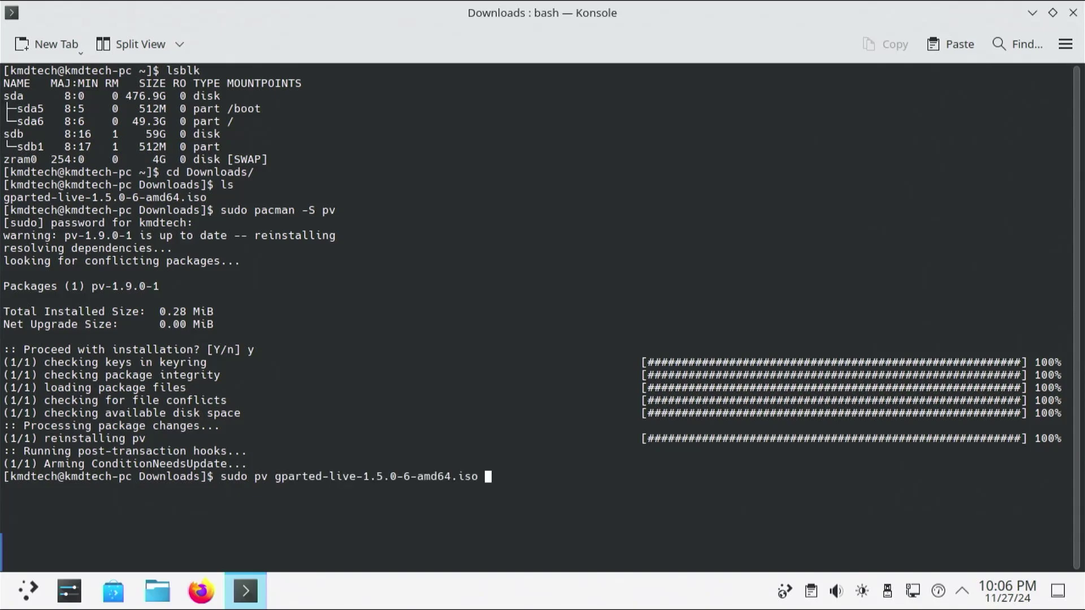
text(-Yo)
text(/dev/sdb)
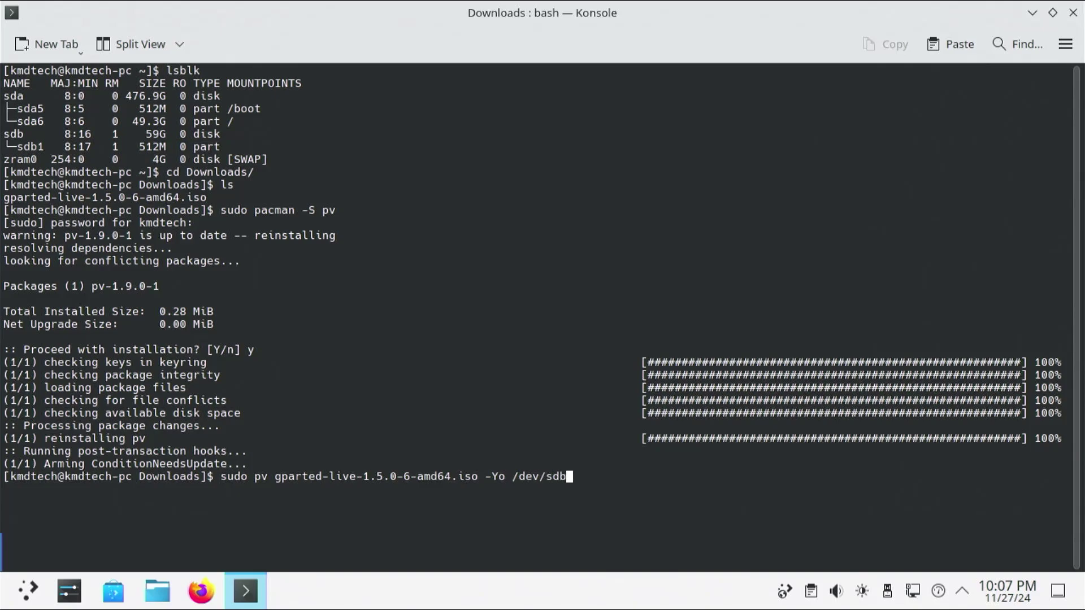
key(Return)
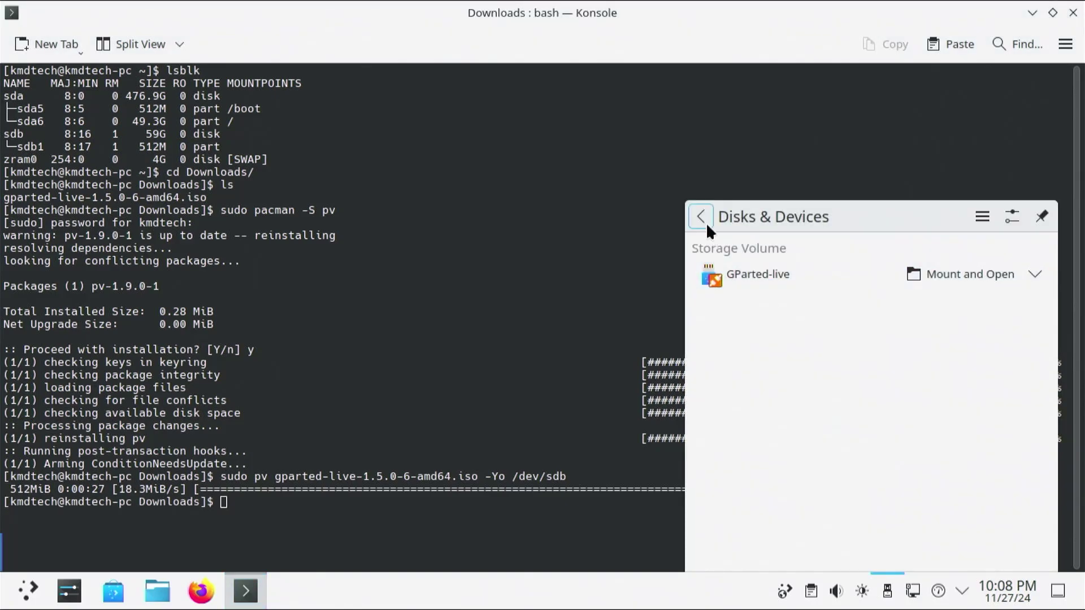
click(681, 297)
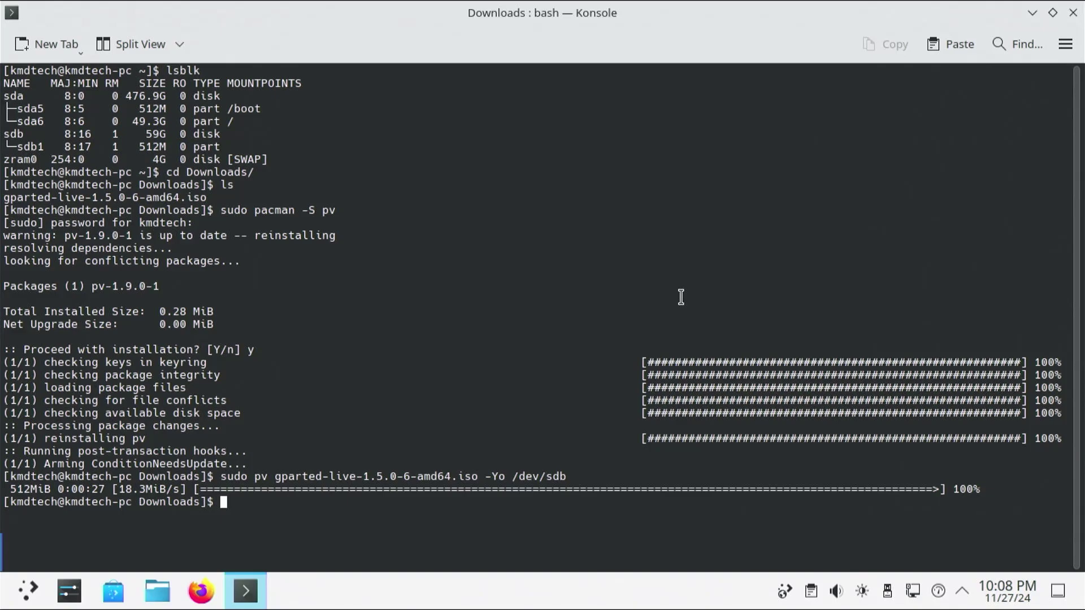
text(reboot)
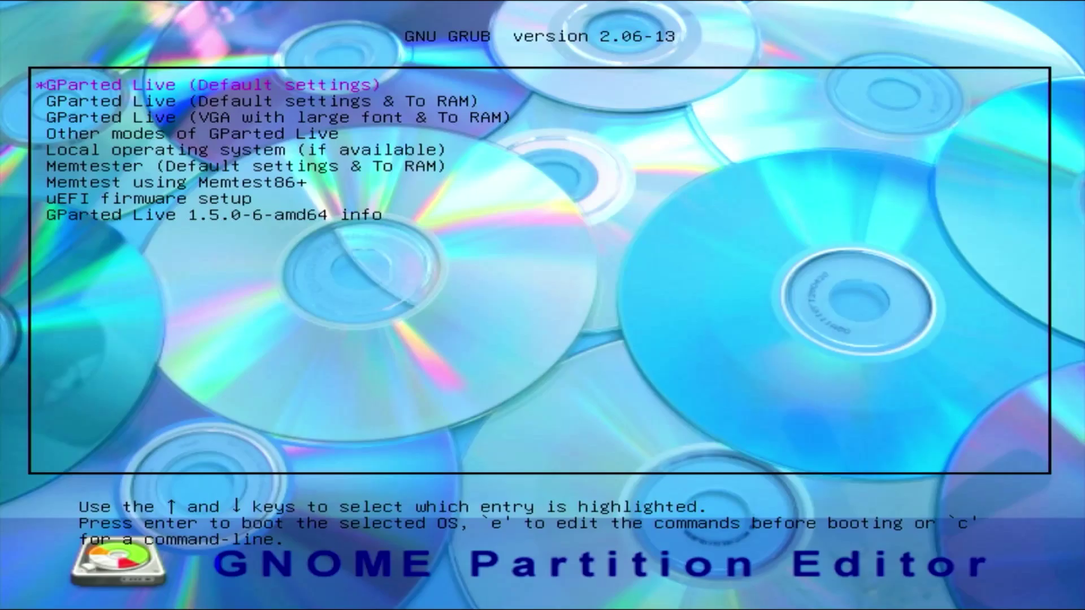
Boot the default GParted Live entry, keeping the keymap, US English (33) and mode 0.
key(Return)
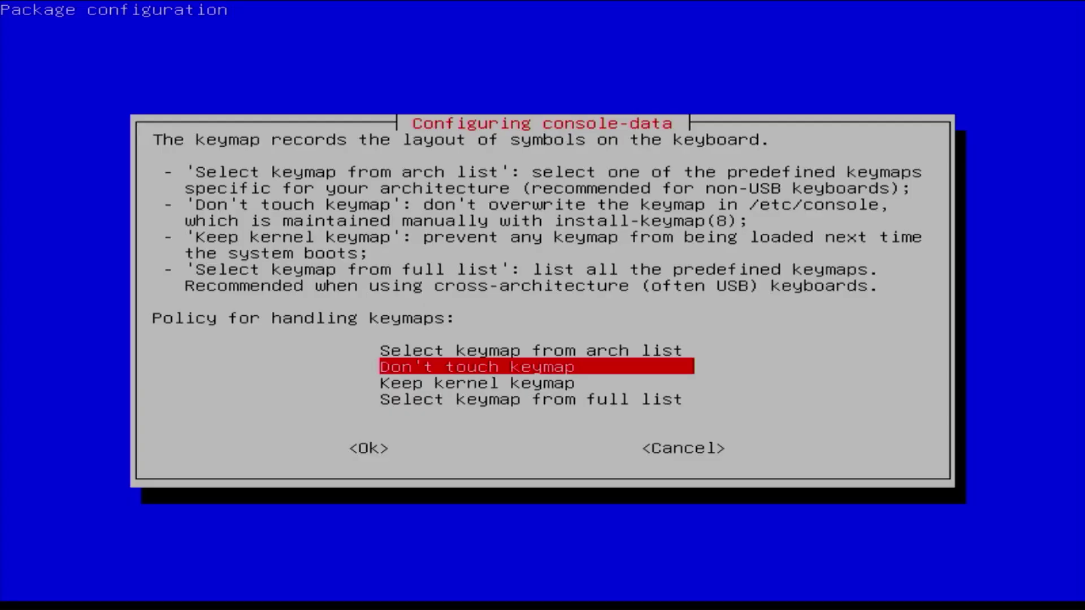
key(Return)
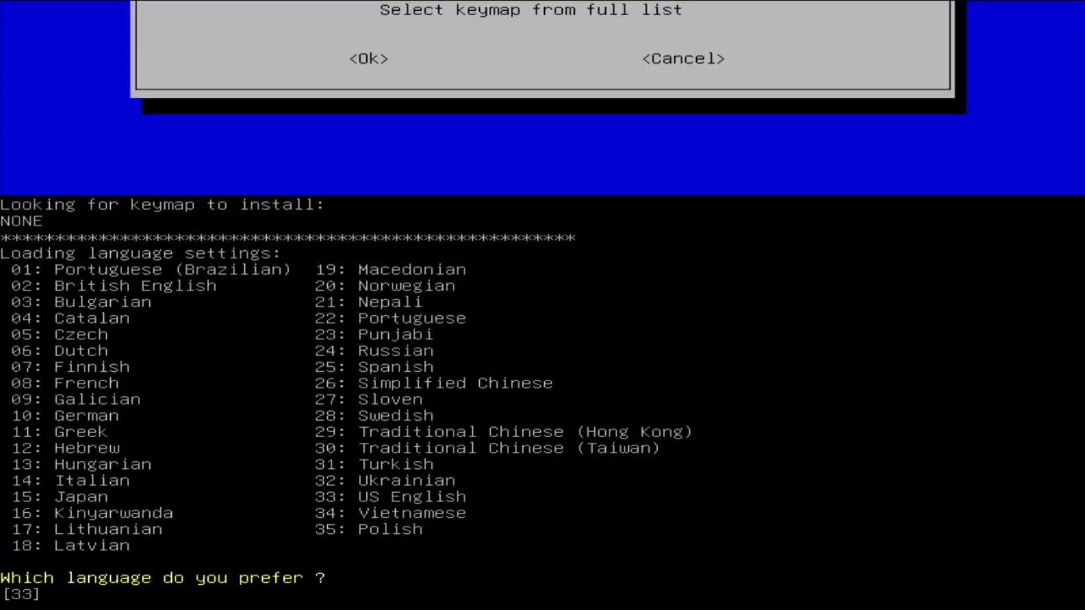
key(Return)
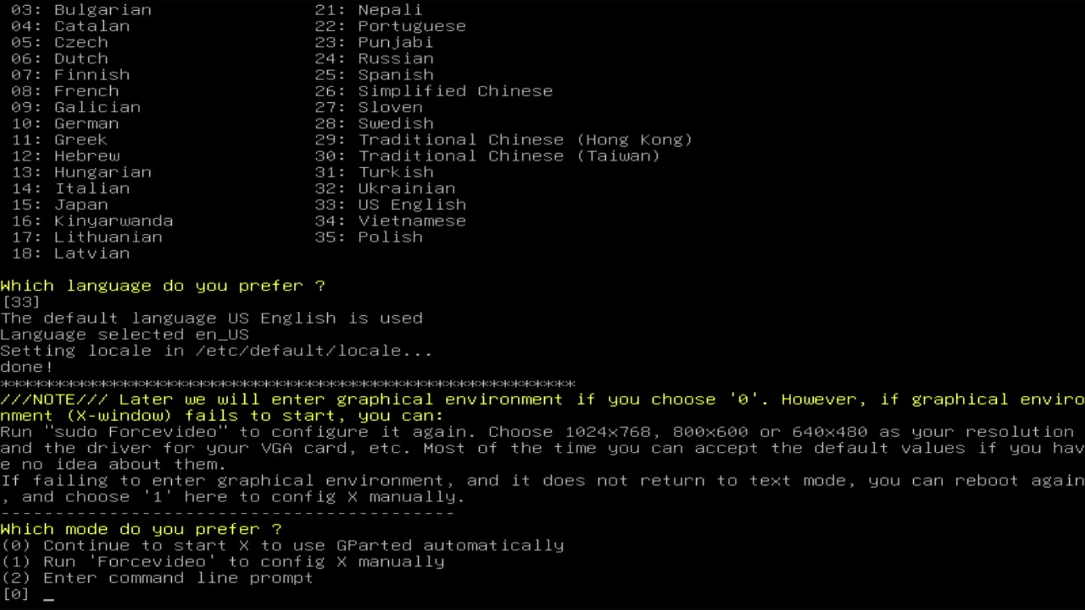
key(Return)
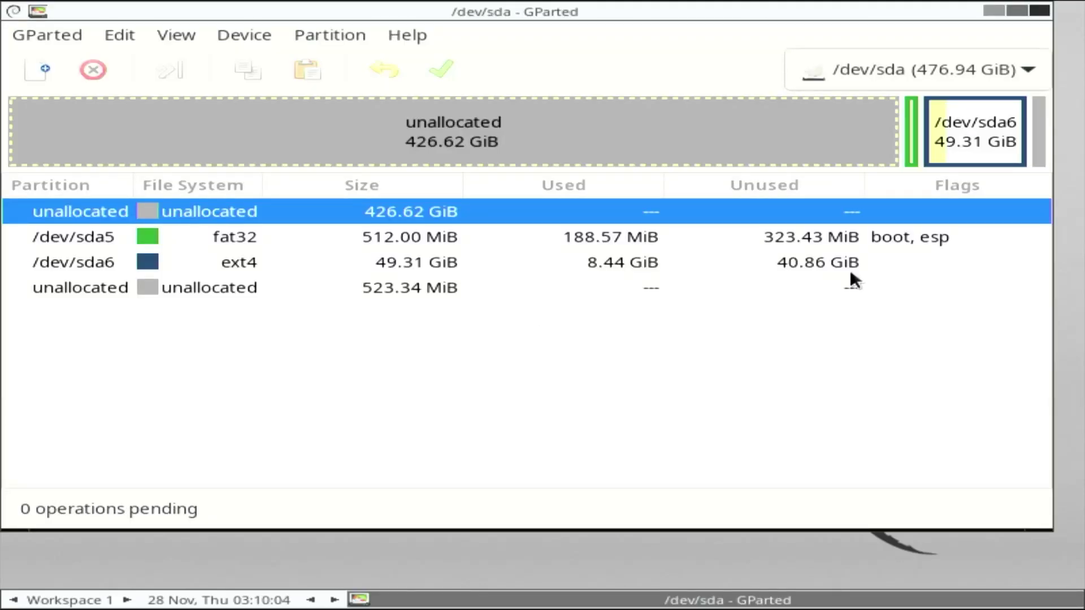
Keep /dev/sda selected and open Resize/Move for the 512 MiB /dev/sda5 boot partition.
click(924, 76)
click(922, 74)
click(389, 240)
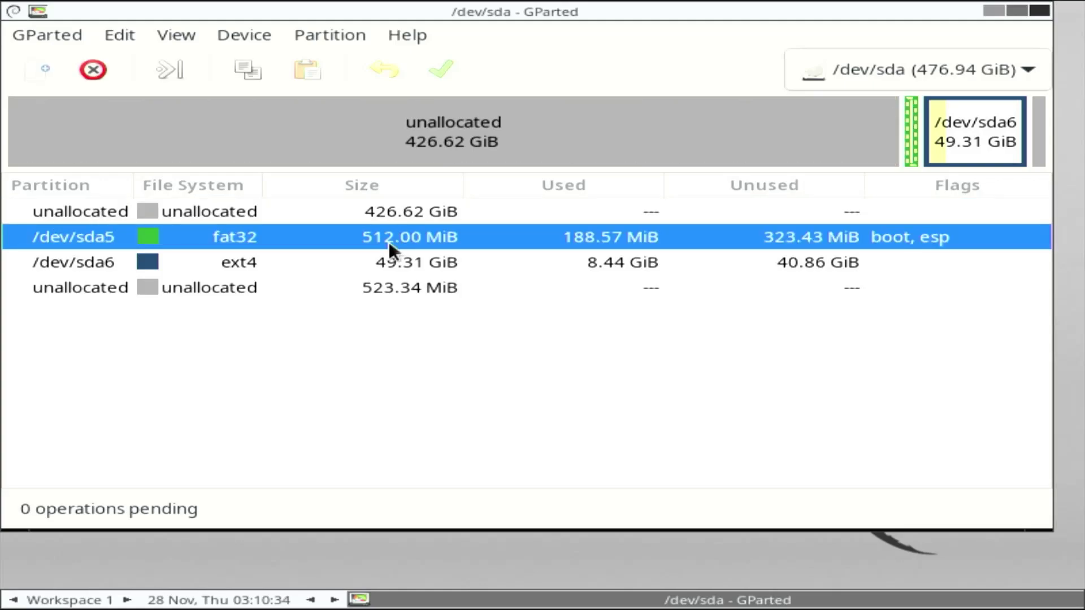
click(398, 260)
click(387, 214)
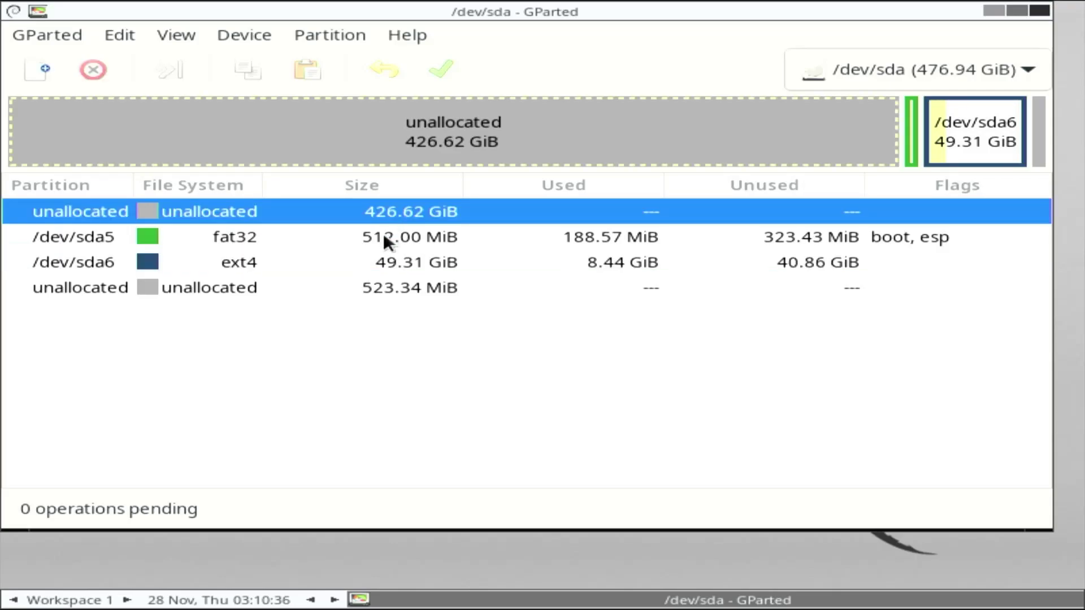
click(383, 237)
right_click(384, 240)
click(484, 263)
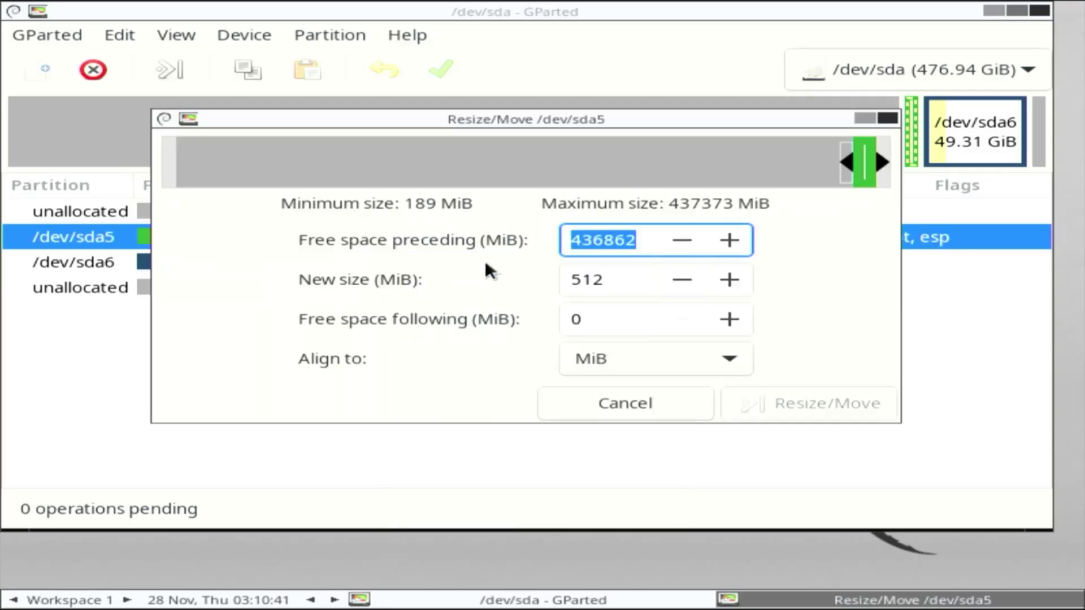
Queue moving /dev/sda5 to the disk start by setting free space following to 436862.
click(644, 285)
click(606, 309)
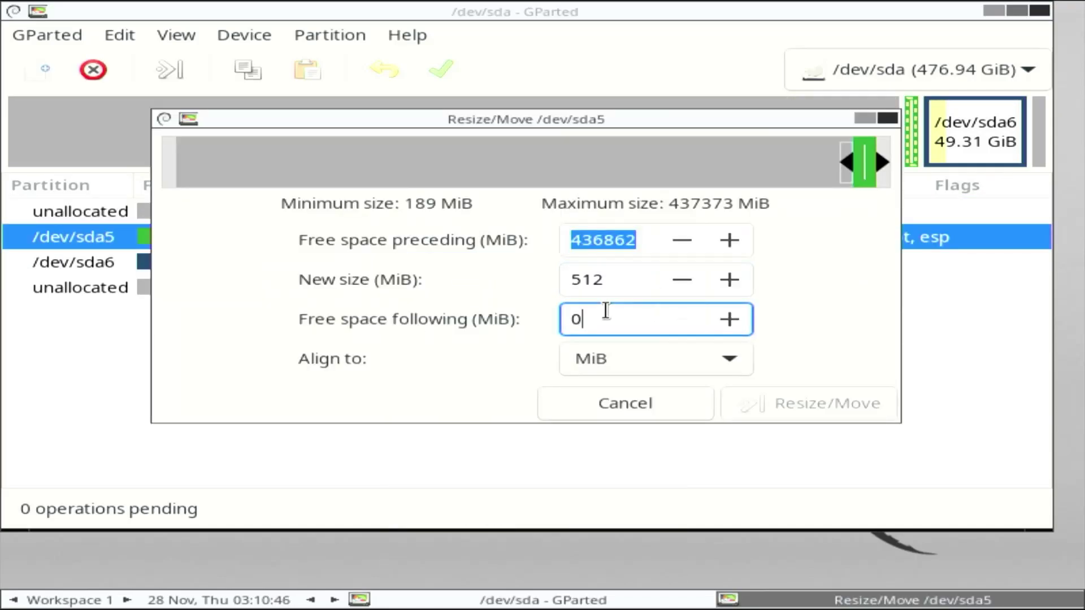
drag(606, 310, 553, 308)
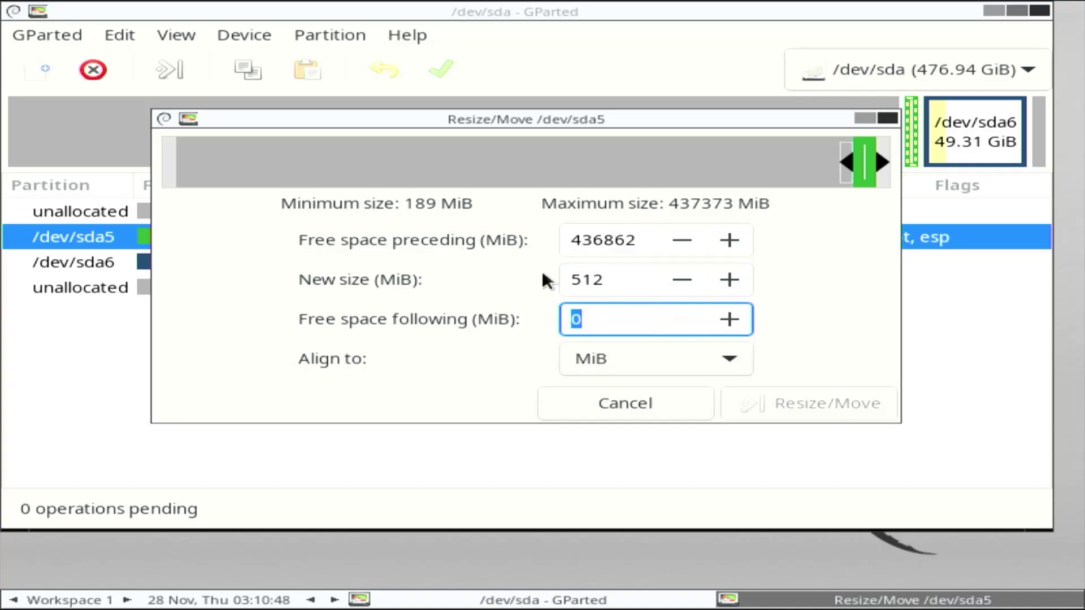
text(436862)
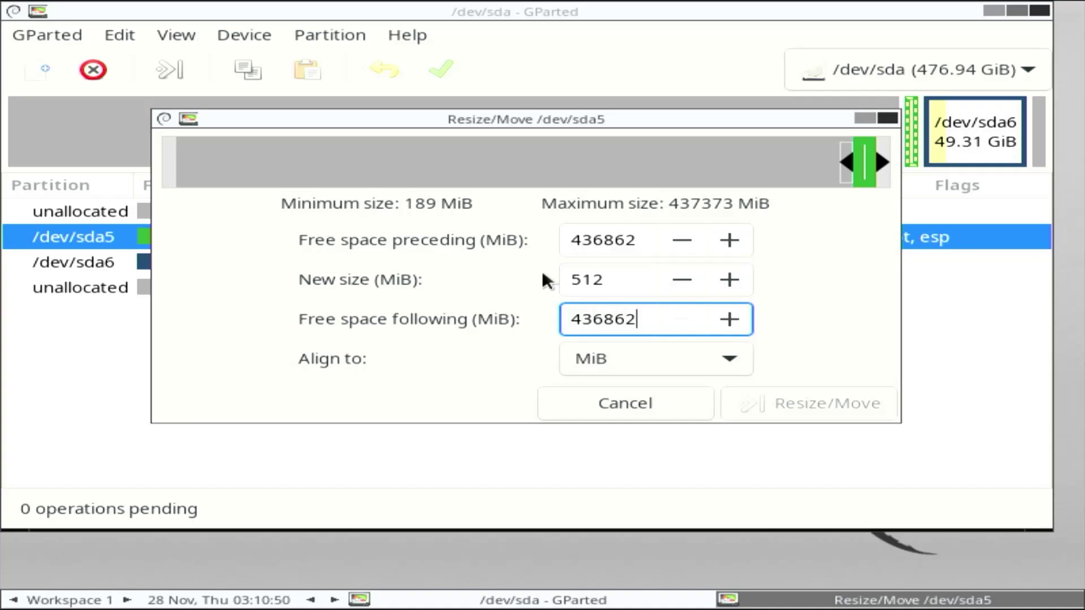
key(Tab)
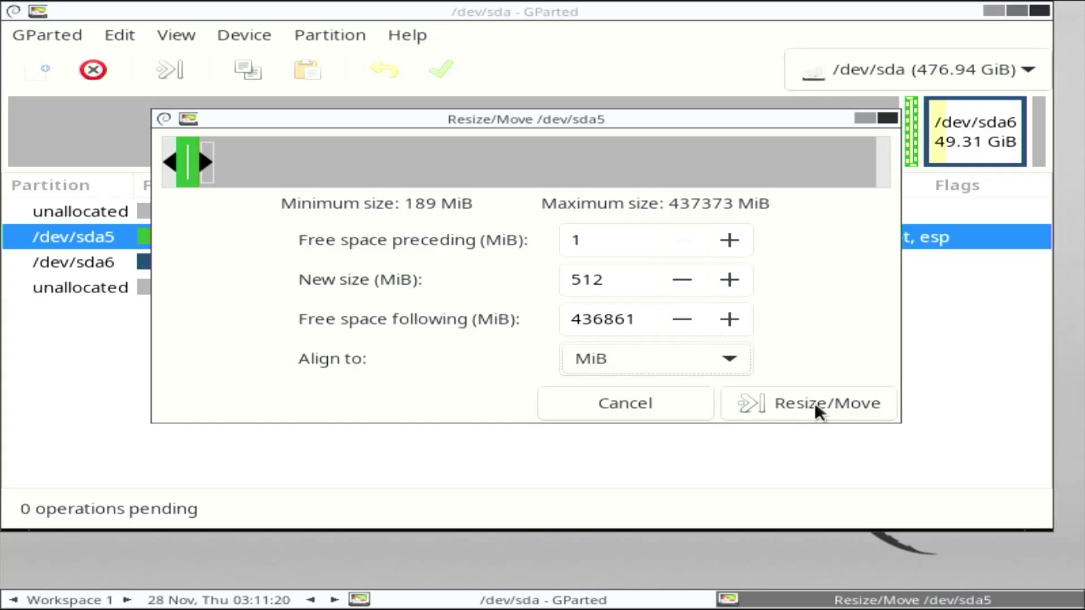
click(815, 402)
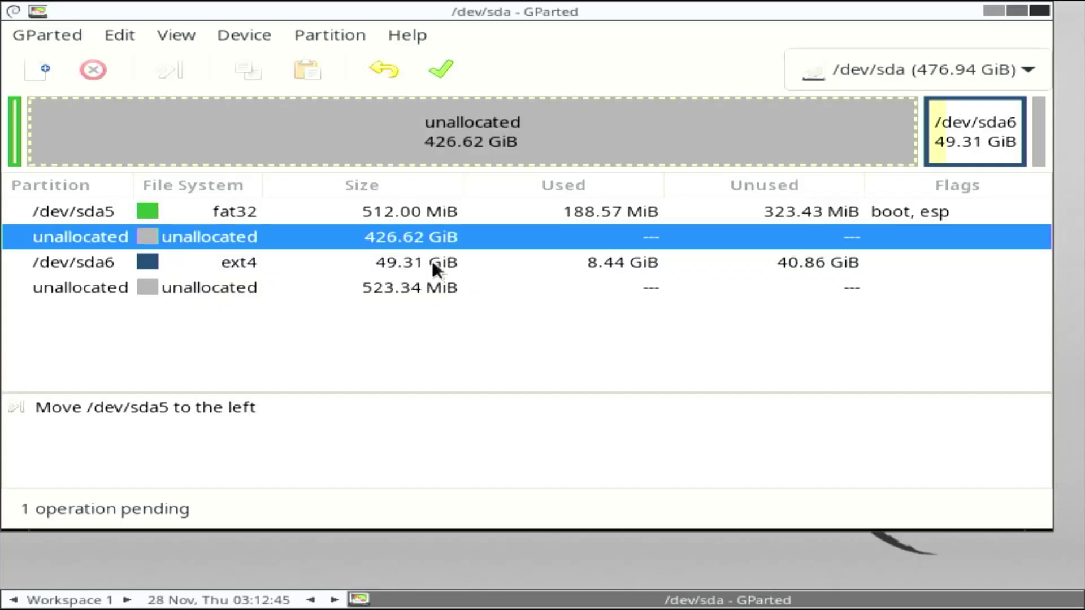
Queue moving /dev/sda6 left beside sda5 with free space following set to 437384.
click(433, 263)
right_click(433, 263)
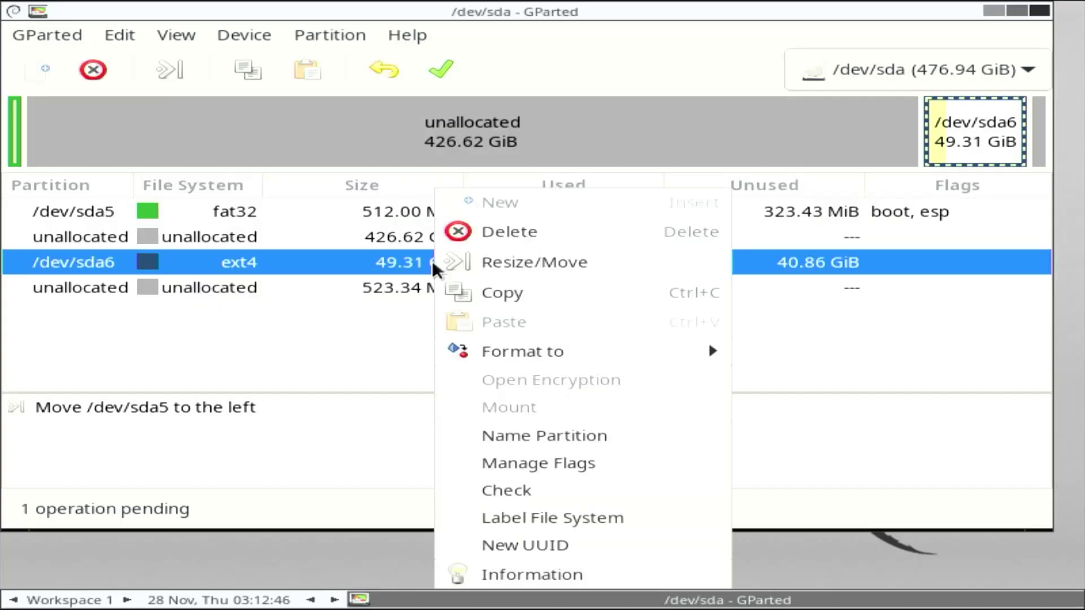
click(480, 267)
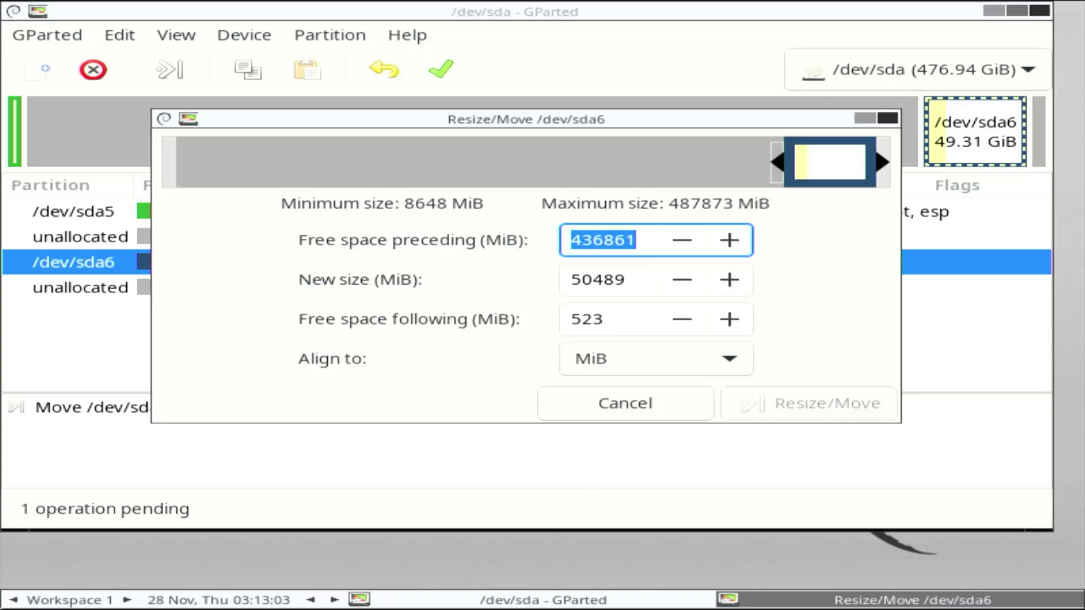
key(Tab)
key(Tab)
text(43)
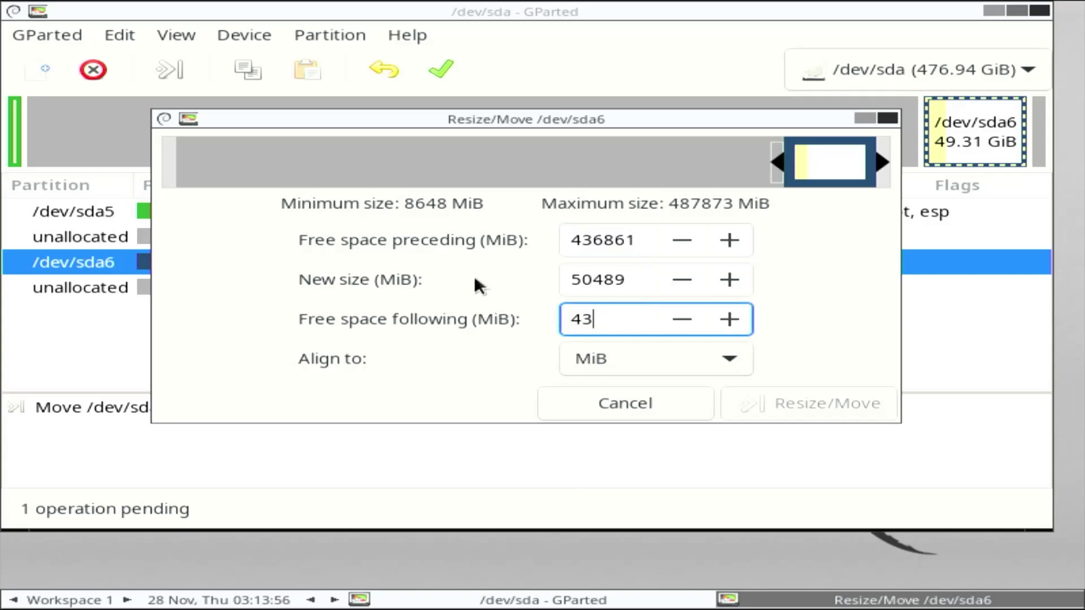
text(7384)
key(Tab)
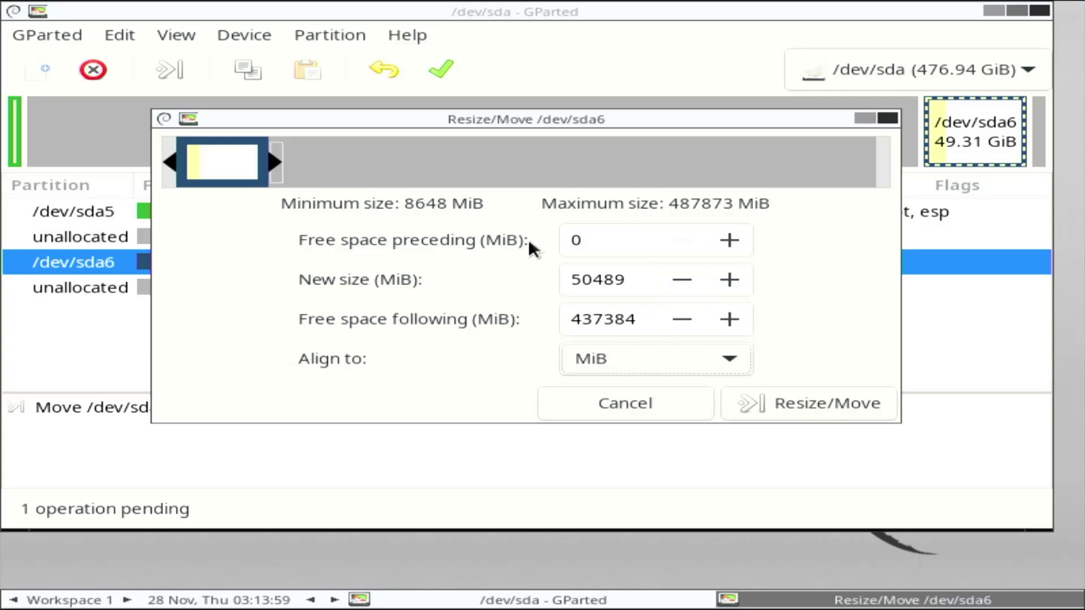
click(799, 393)
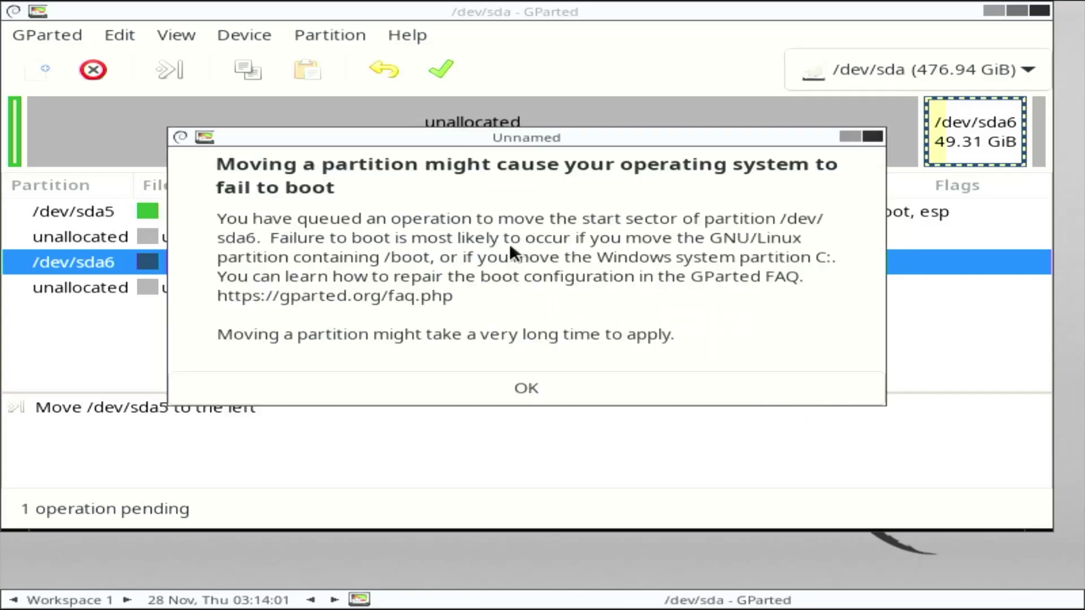
click(549, 382)
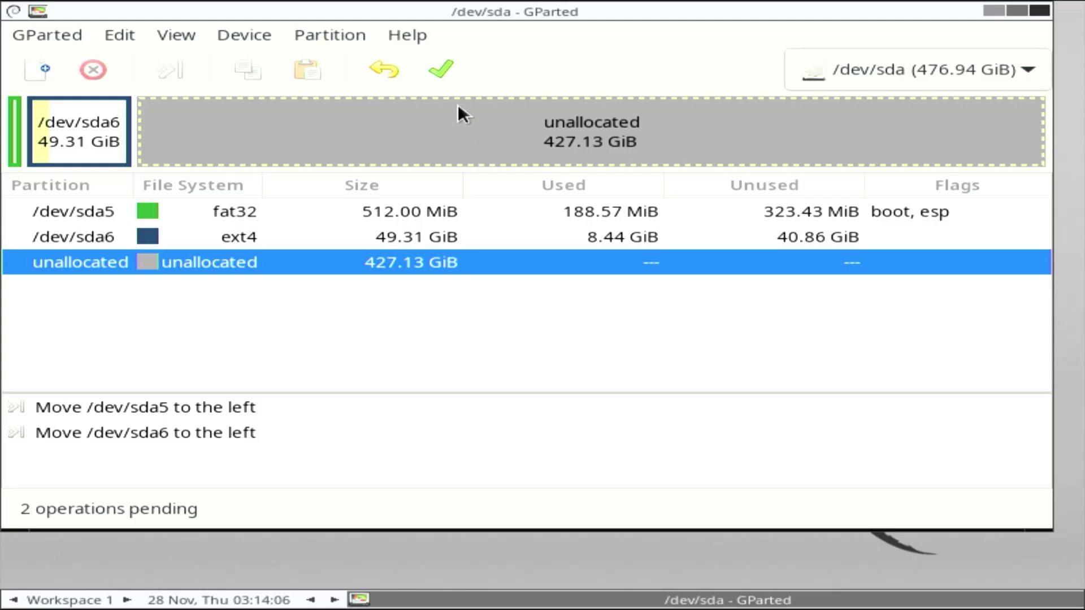
Apply the two queued left moves of /dev/sda5 and /dev/sda6 and close the report.
click(444, 72)
click(683, 327)
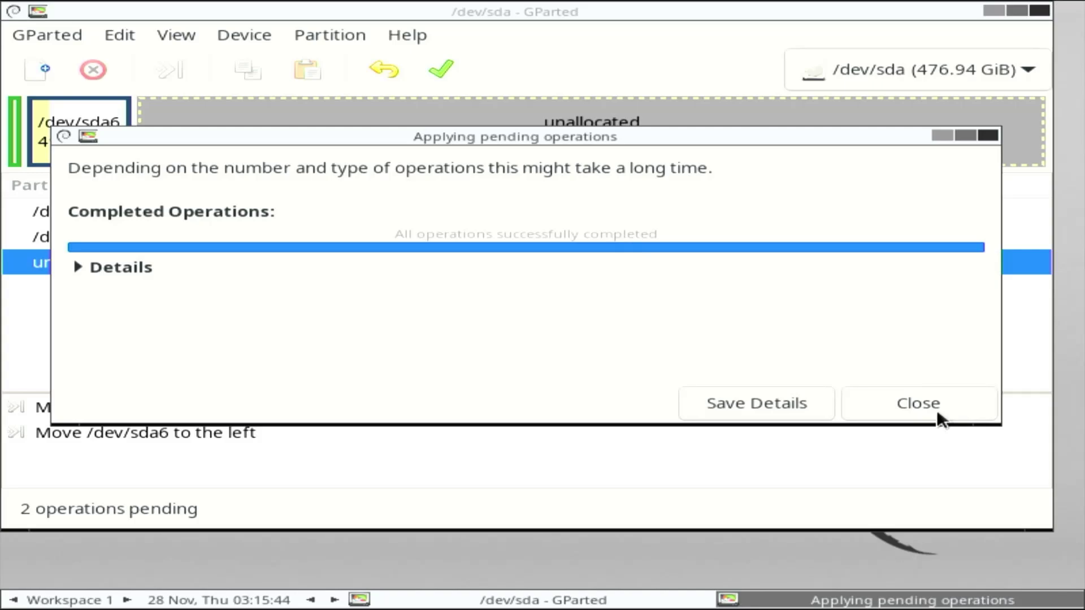
click(937, 409)
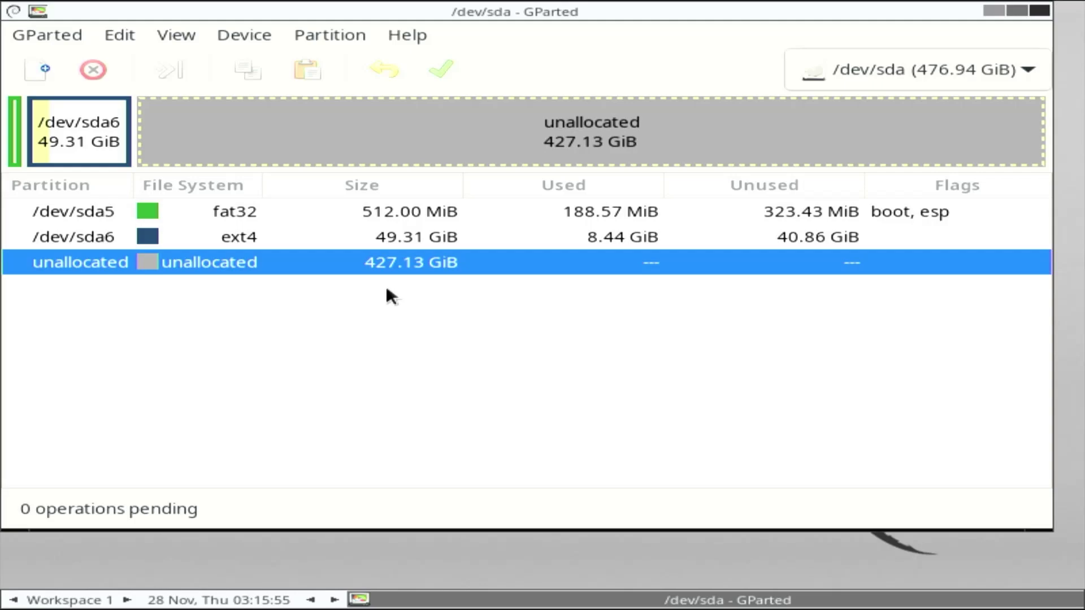
Queue growing /dev/sda6 to a new size of 487873 MiB (476.44 GiB).
click(388, 239)
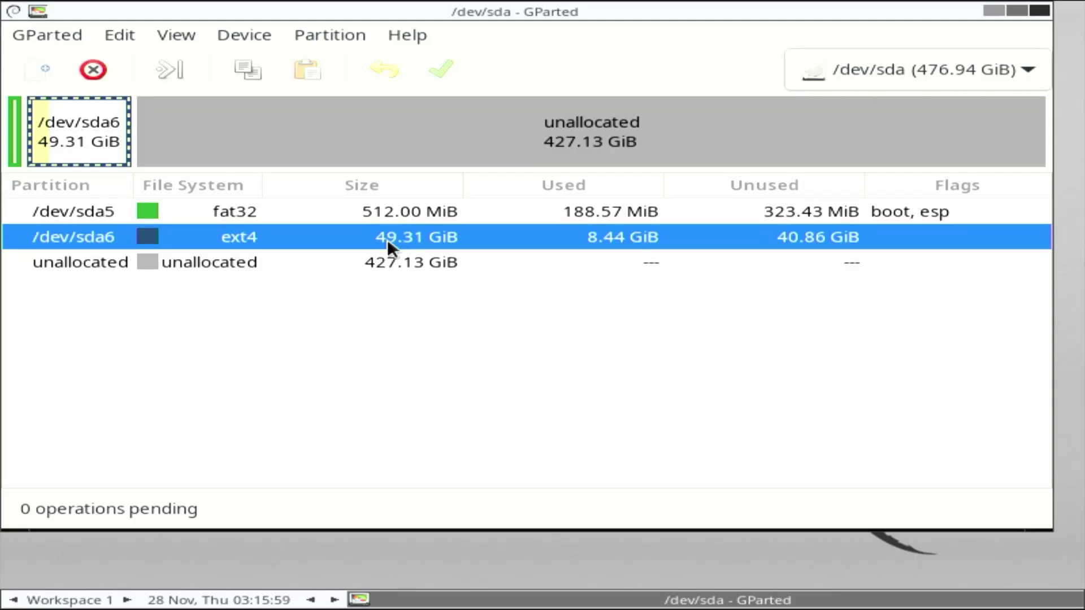
right_click(388, 239)
click(633, 262)
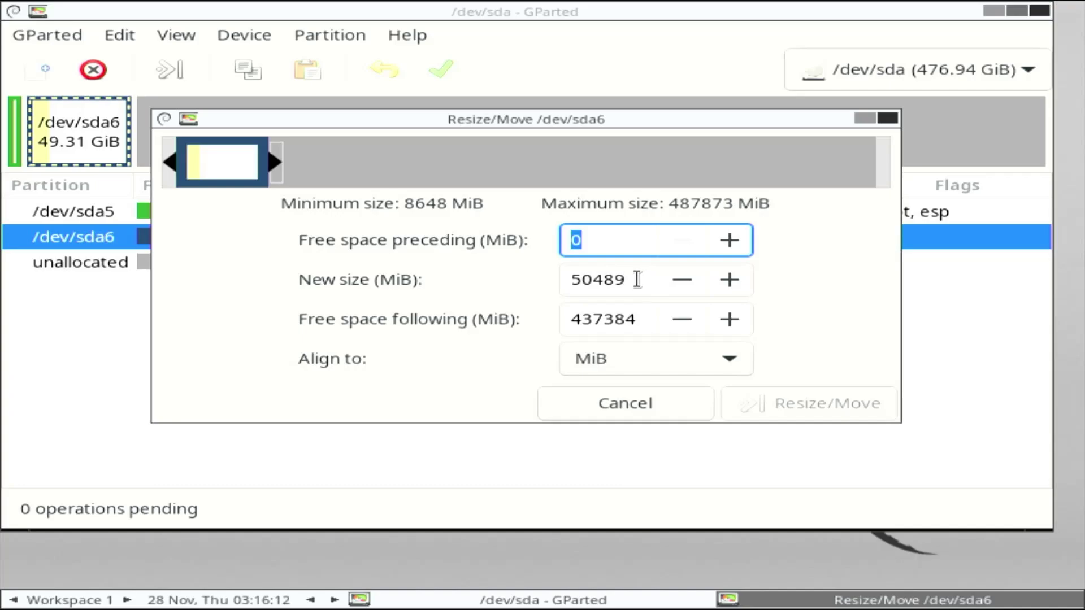
key(Tab)
text(48)
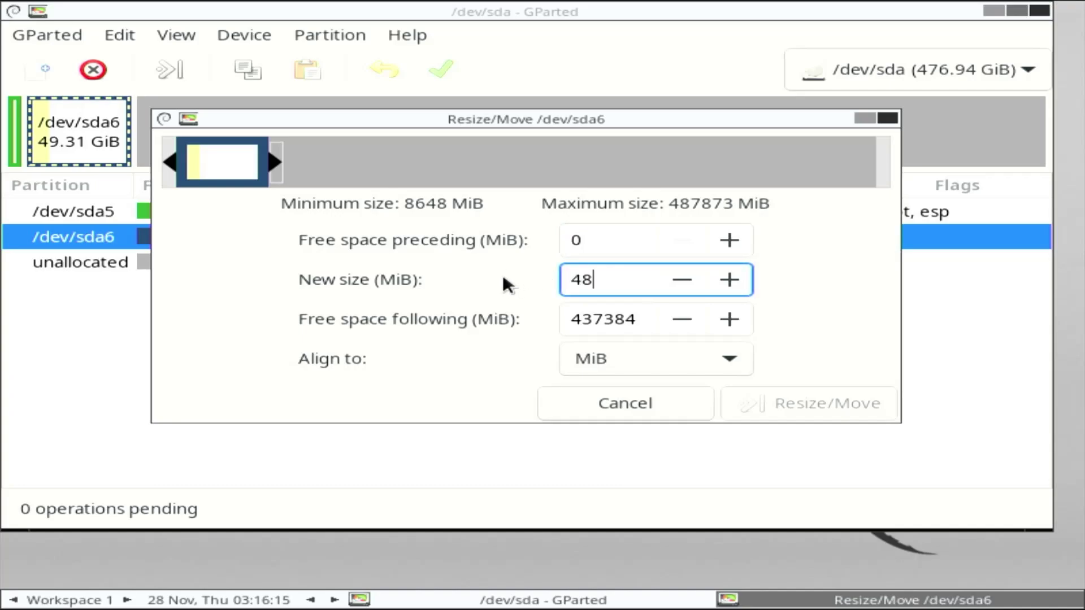
text(7873)
key(Tab)
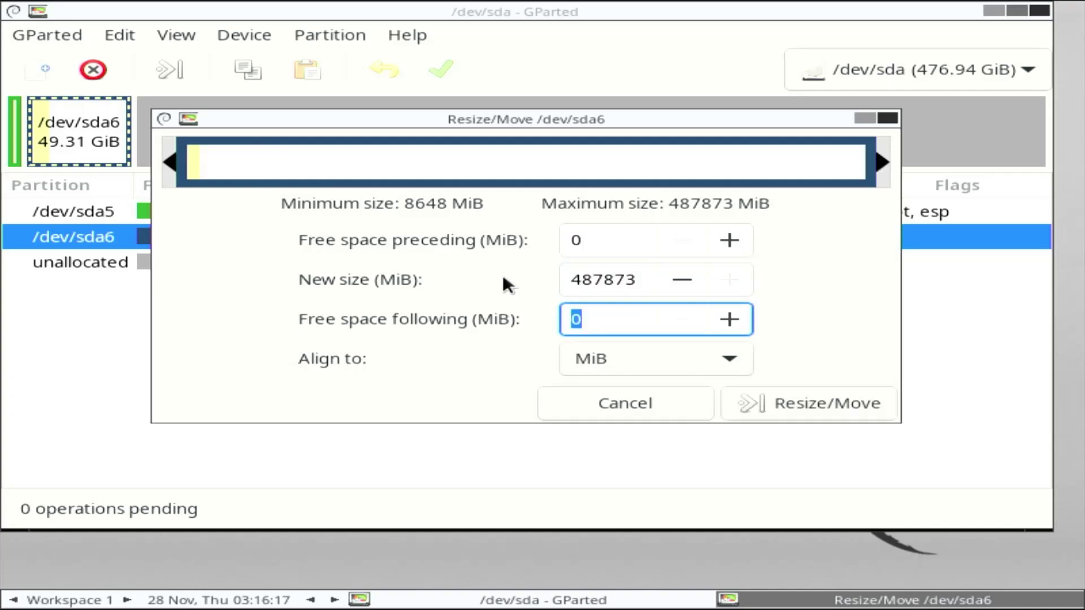
click(790, 400)
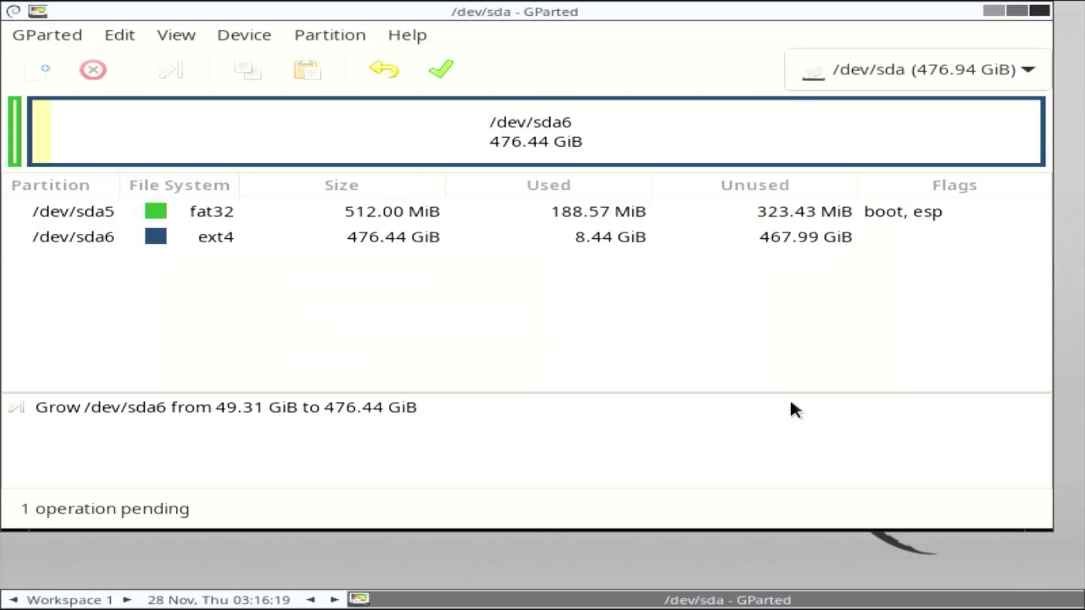
Apply the grow of /dev/sda6 to 476.44 GiB, then close GParted.
click(444, 69)
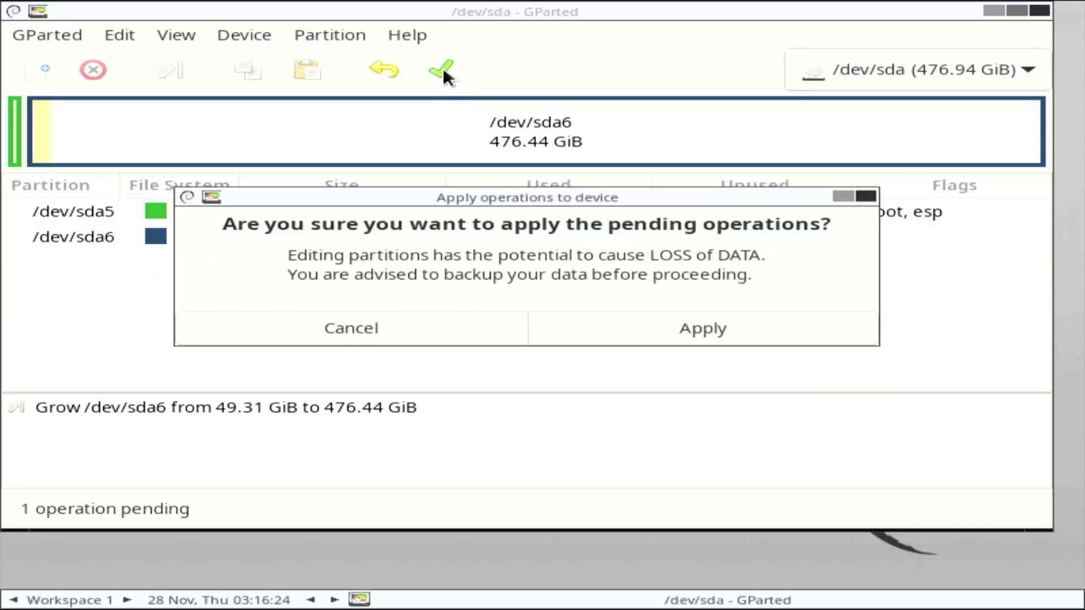
click(722, 327)
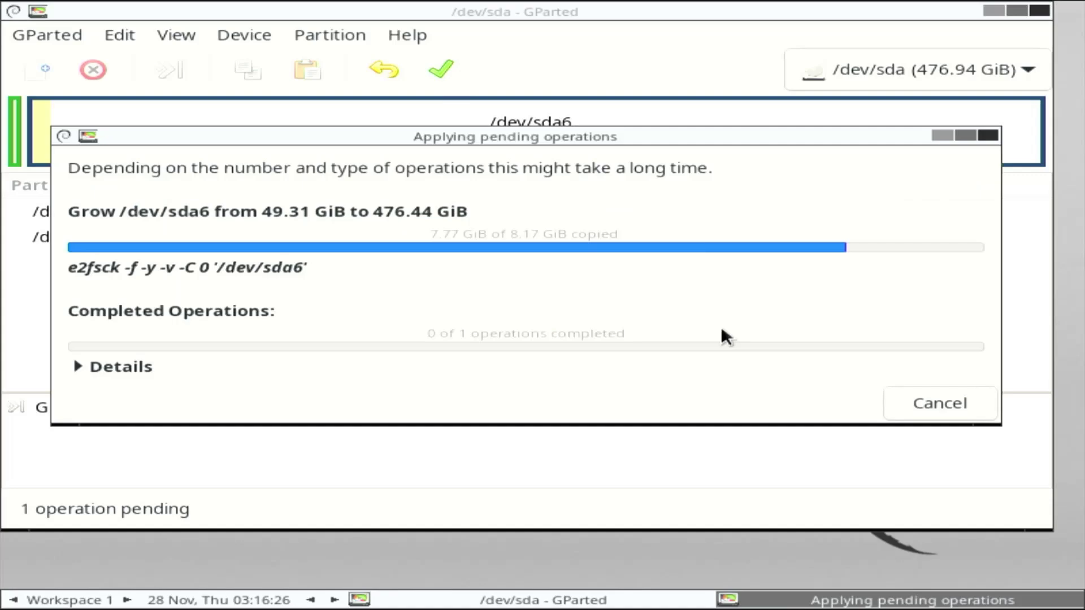
click(949, 402)
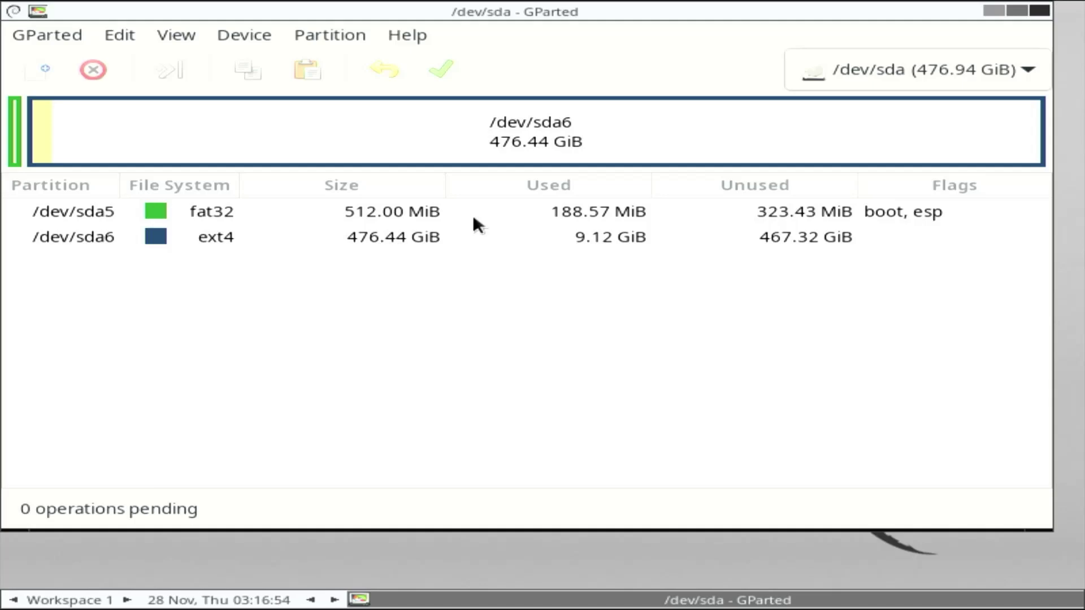
click(1039, 10)
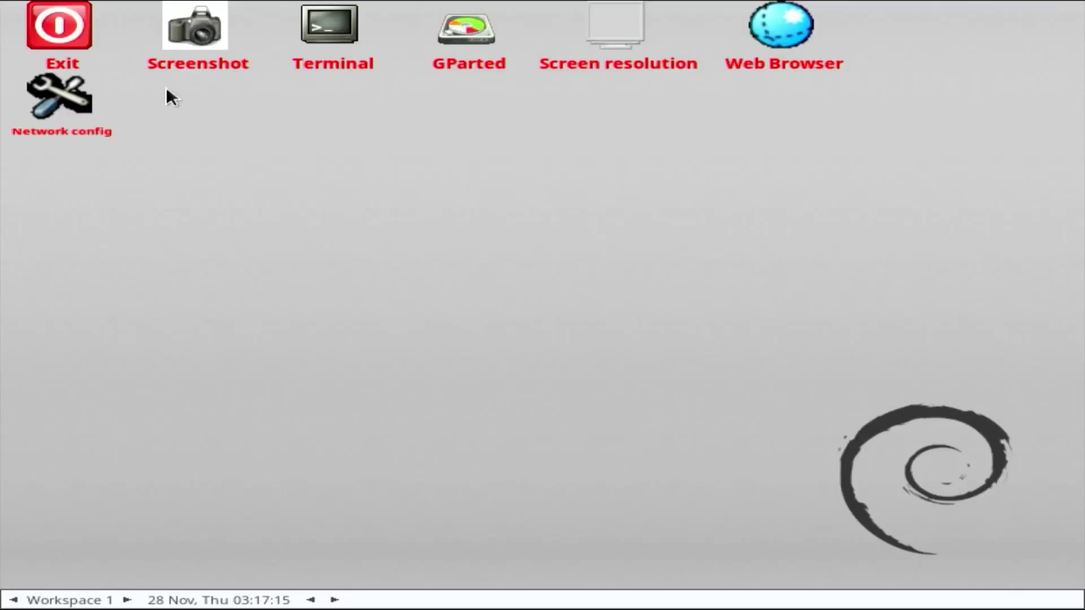
Reboot the GParted Live session and boot Arch Linux from the GRUB menu.
double_click(59, 27)
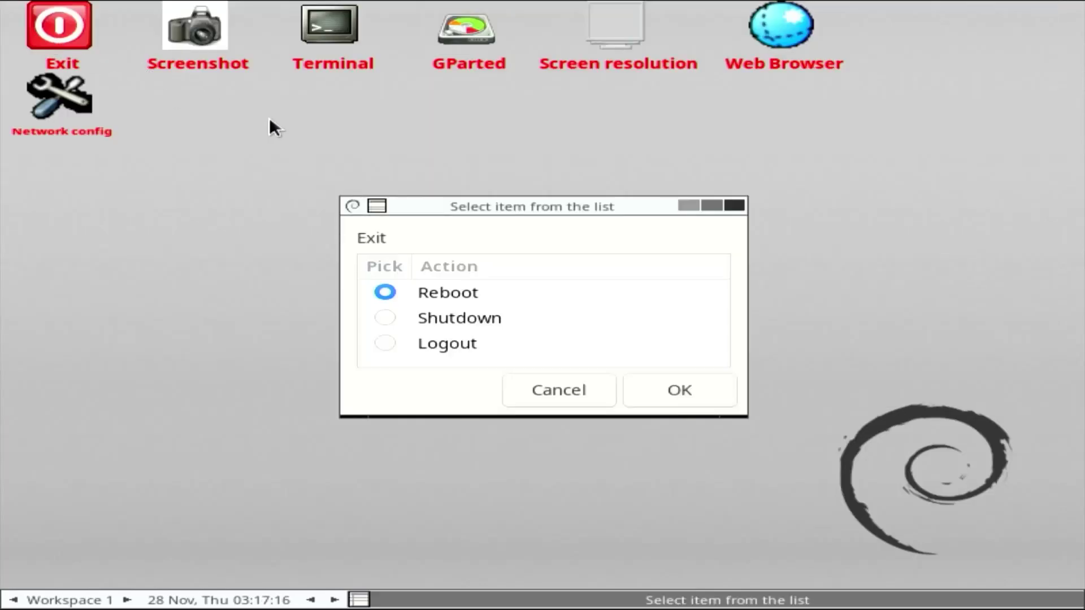
click(677, 384)
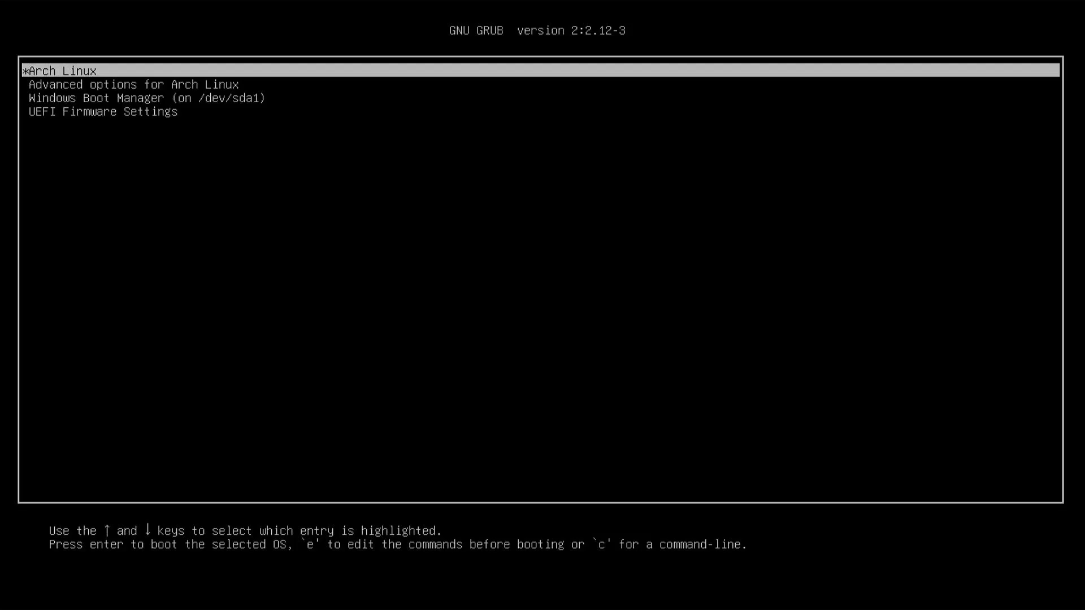
key(Return)
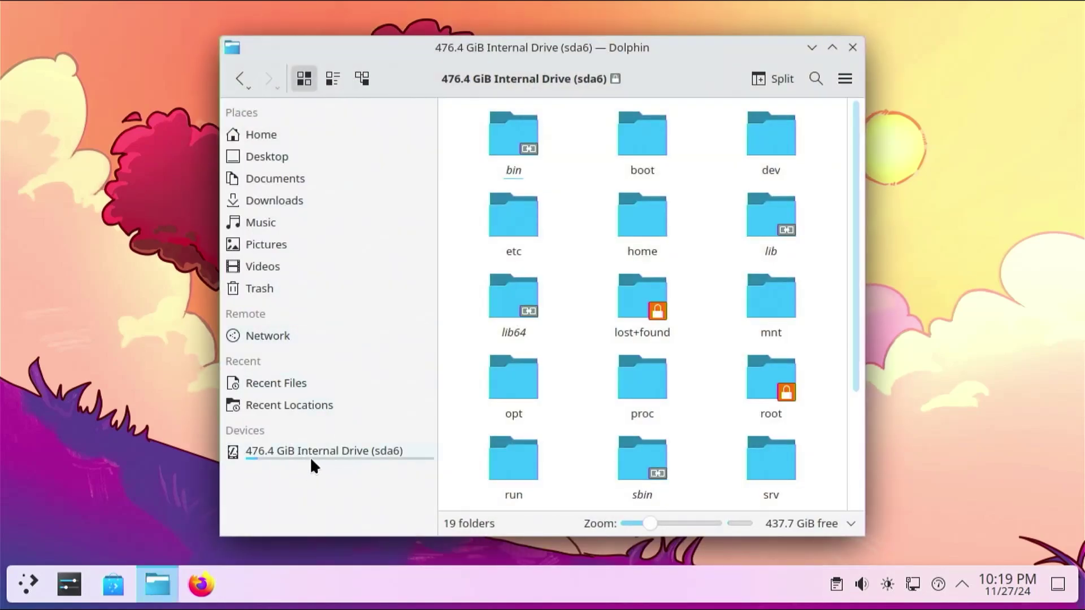
Open the 476.4 GiB internal drive in Dolphin's Places, showing 437.7 GiB free.
mouse_move(311, 459)
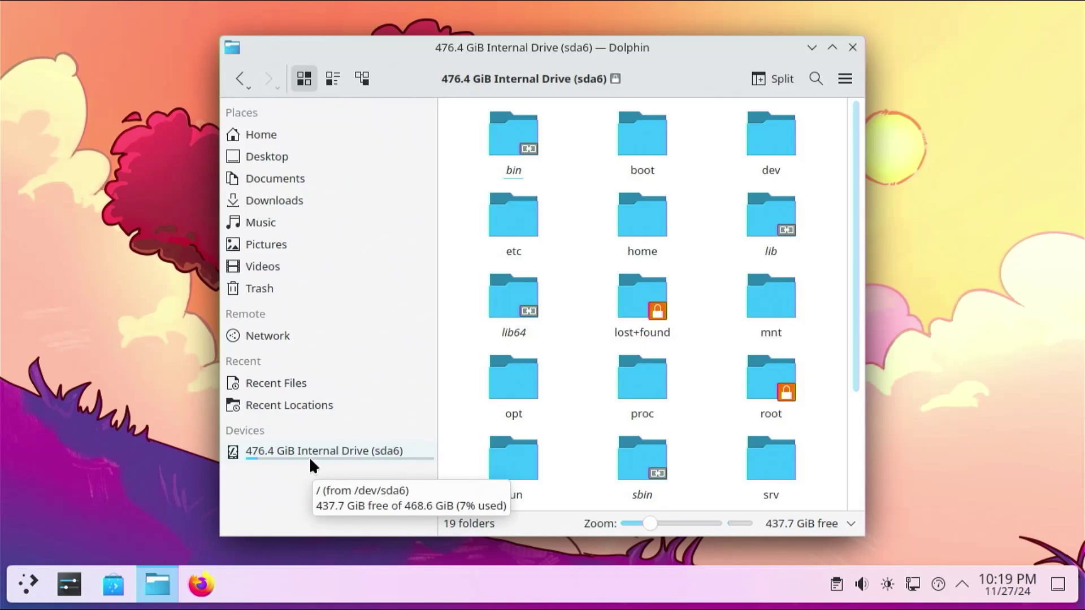
click(310, 459)
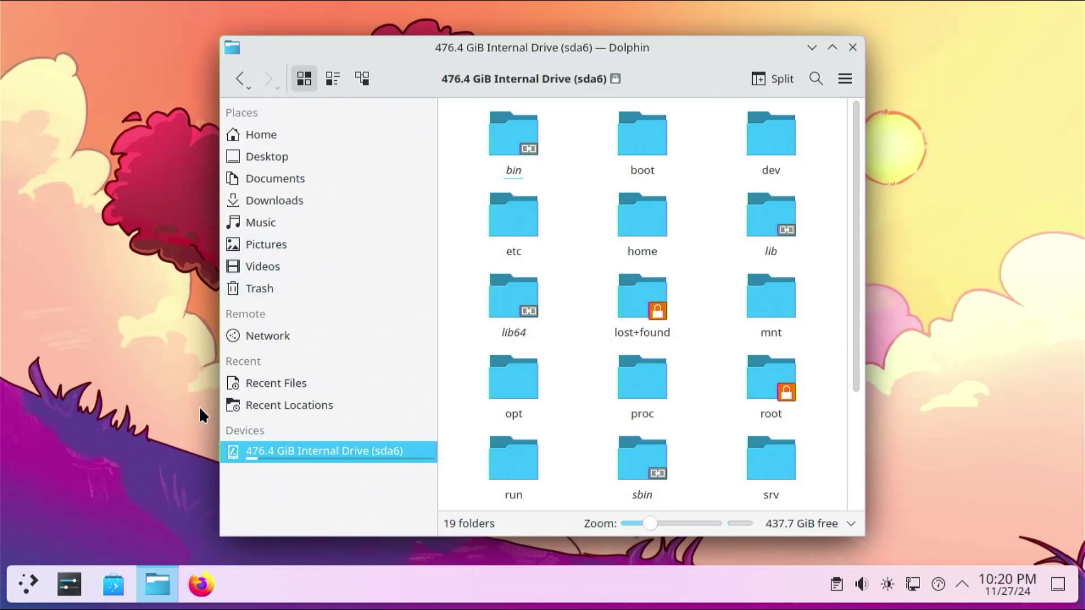
Launch Konsole by searching 'terminal' in the application launcher.
key(super)
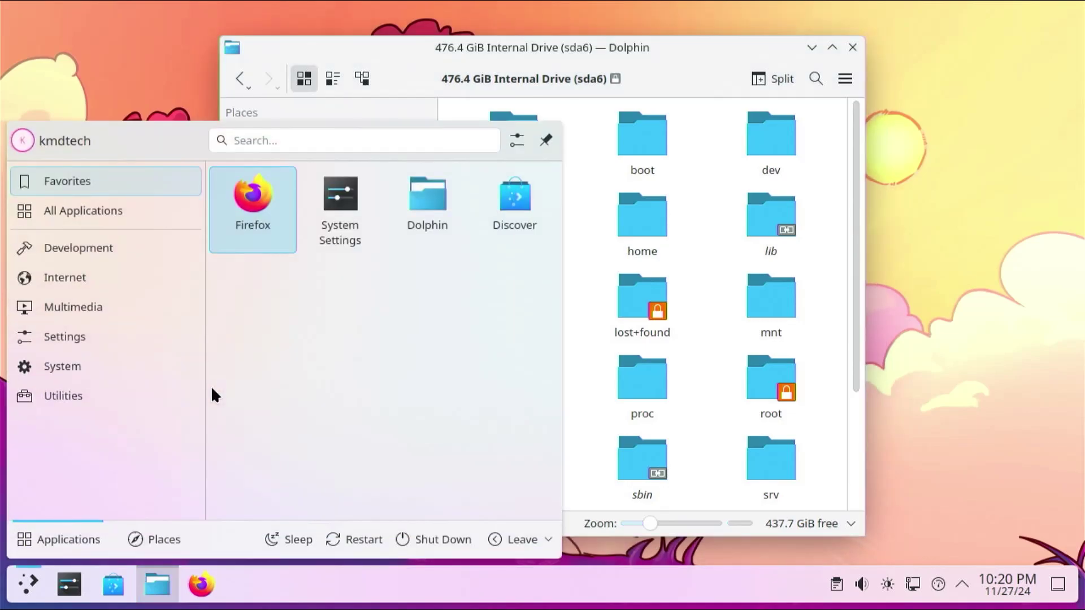
text(terminal)
key(Return)
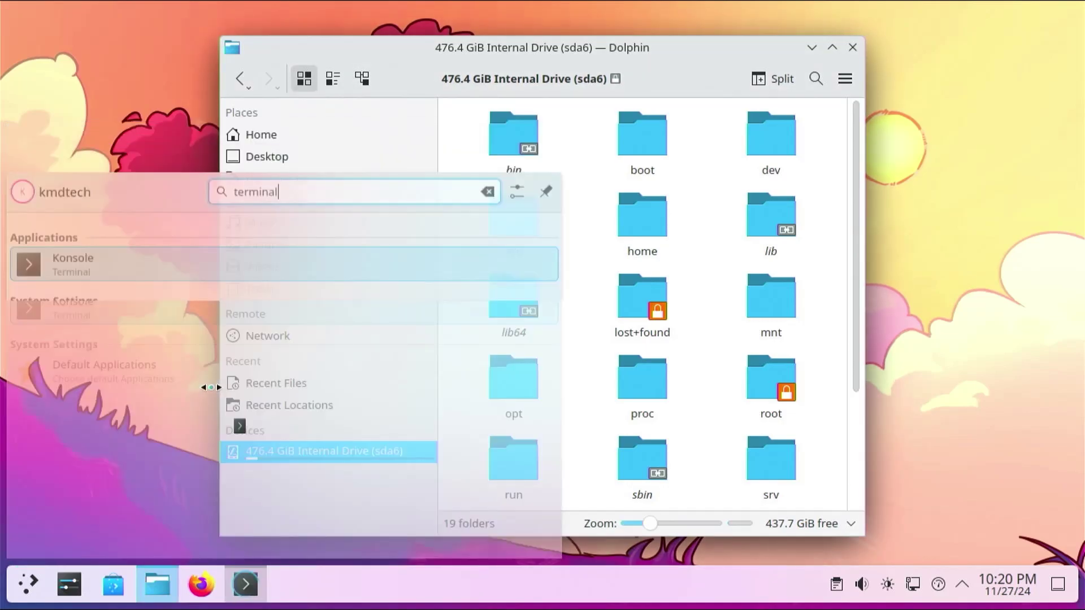
Become root with sudo su - and start the nano /etc/default/grub command.
text(sudo su -)
key(Return)
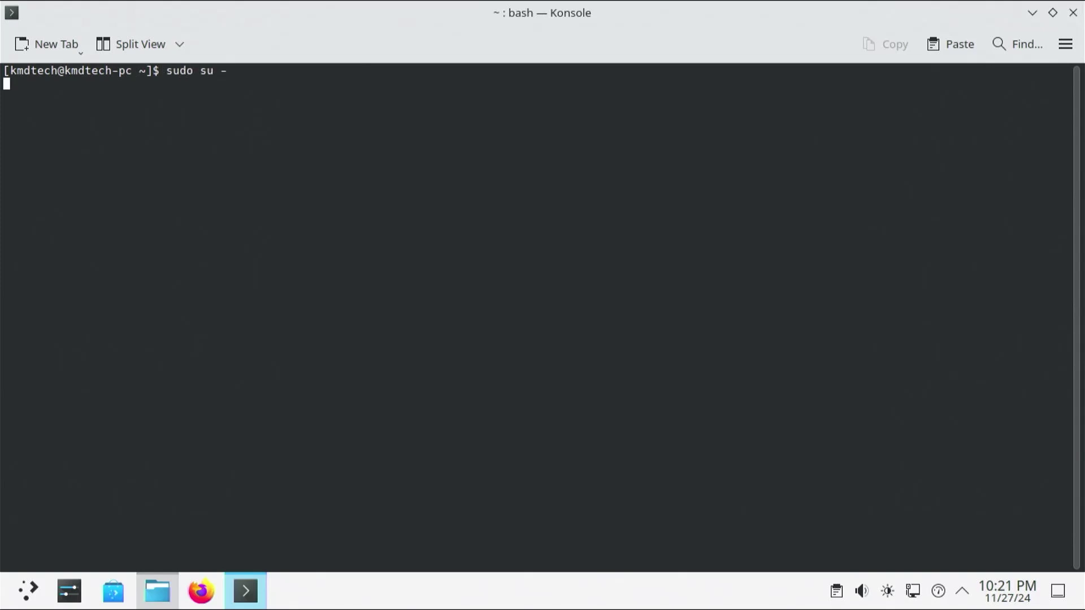
key(Return)
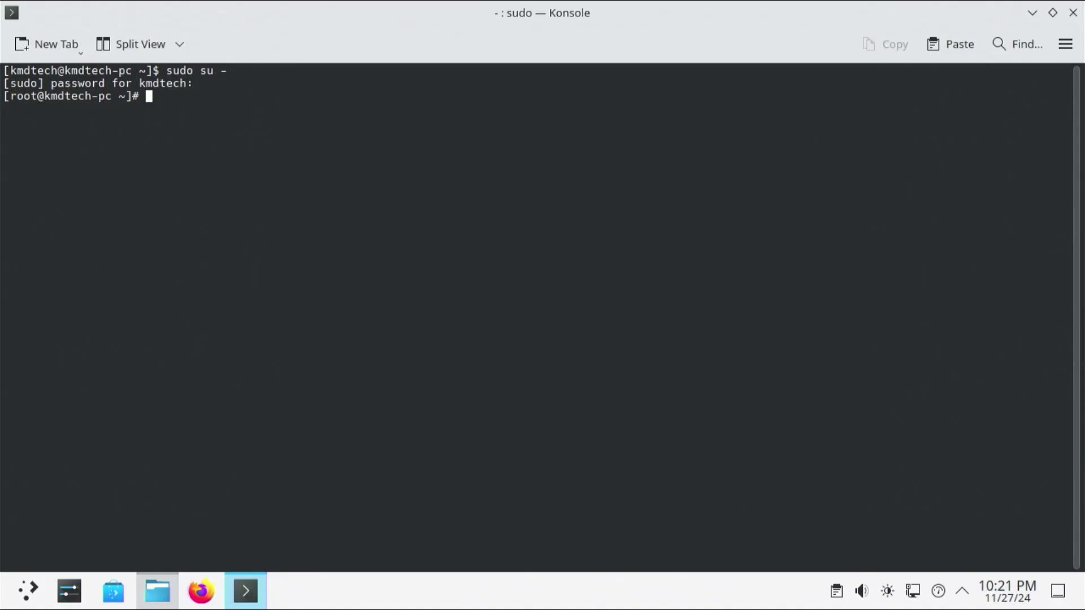
text(nano /etc/def)
key(Tab)
Open /etc/default/grub in nano and check the GRUB_DISABLE_OS_PROBER=false line near the end.
text(grub)
key(Return)
key(Down)
key(Down)
key(Down)
key(Down)
key(Down)
key(Down)
key(Down)
key(Down)
key(Down)
key(Down)
key(Down)
key(Down)
key(Down)
key(Down)
key(Down)
key(Down)
key(Down)
key(Down)
key(Down)
key(Down)
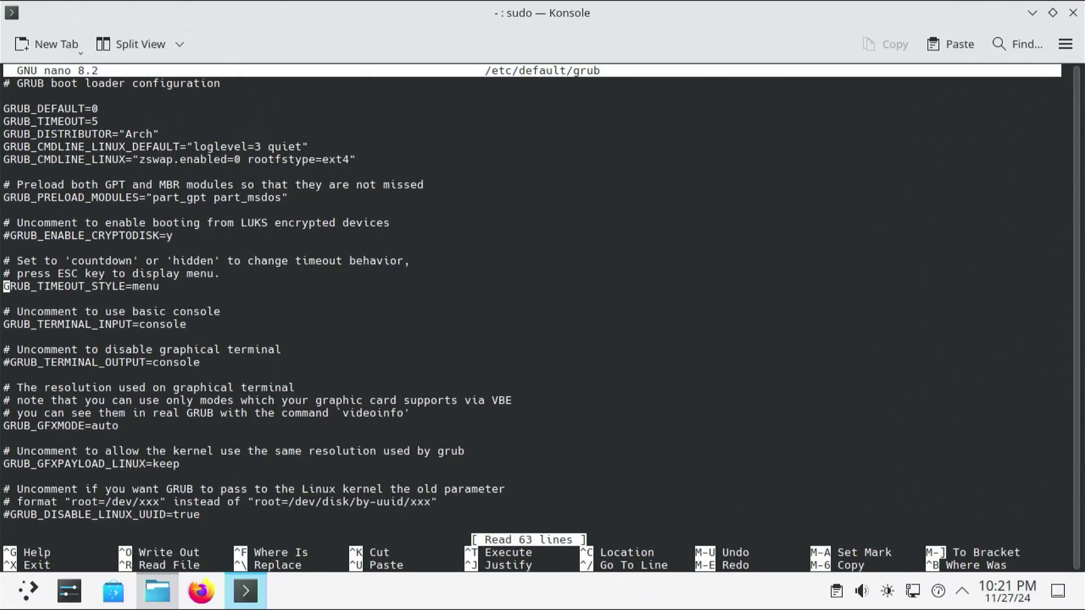
key(Down)
key(Down)
key(Down)
key(Down)
key(Down)
key(Down)
key(Down)
key(Down)
key(Down)
key(Down)
key(Down)
key(Down)
key(Down)
key(Down)
key(Down)
key(Down)
key(Down)
key(Down)
key(Down)
key(Down)
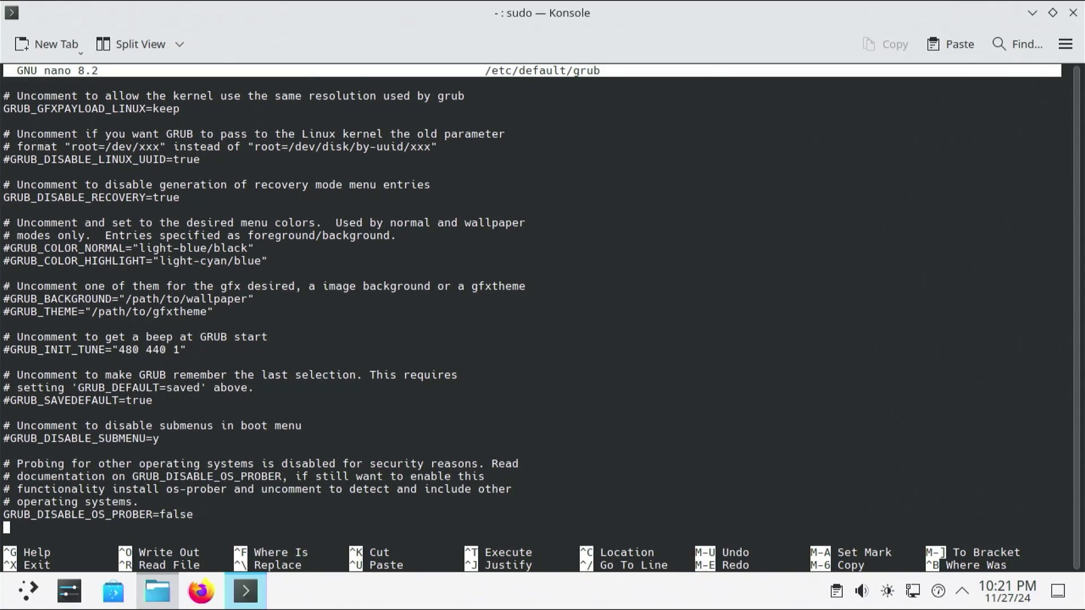
key(Up)
Exit nano and run os-prober, which finds no other operating systems.
key(ctrl+x)
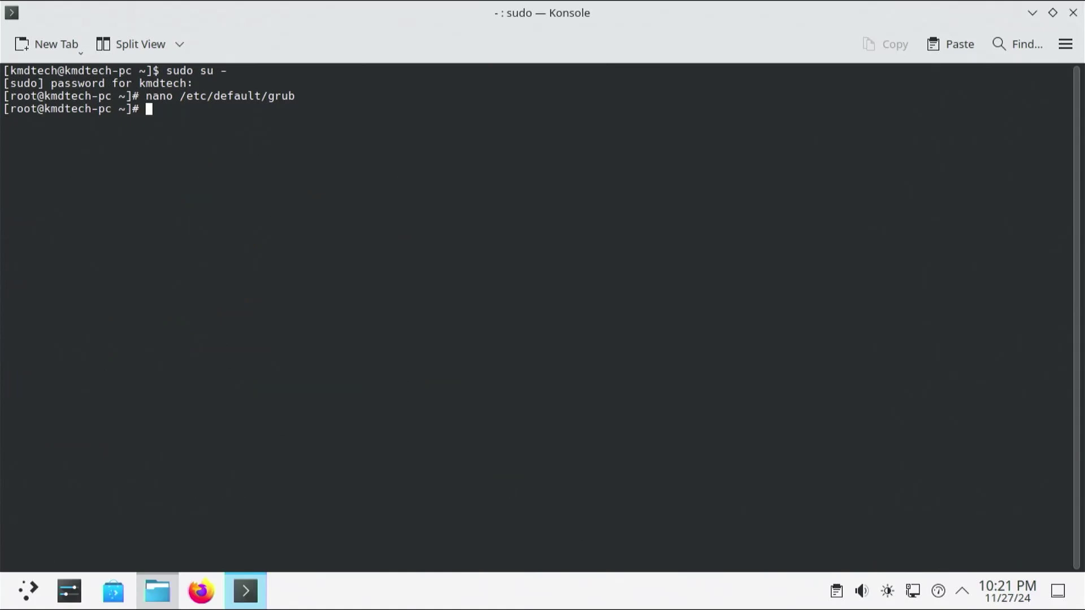
text(os-prober)
key(Return)
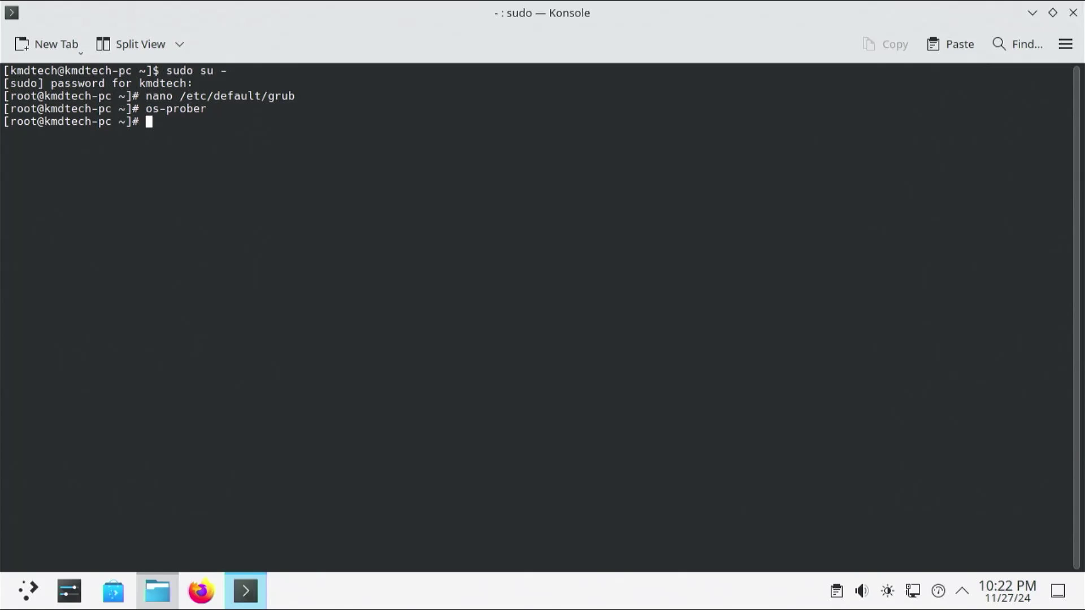
Regenerate /boot/grub/grub.cfg with grub-mkconfig, then list UEFI boot entries with efibootmgr.
text(grub-mkconfig -o /boot/)
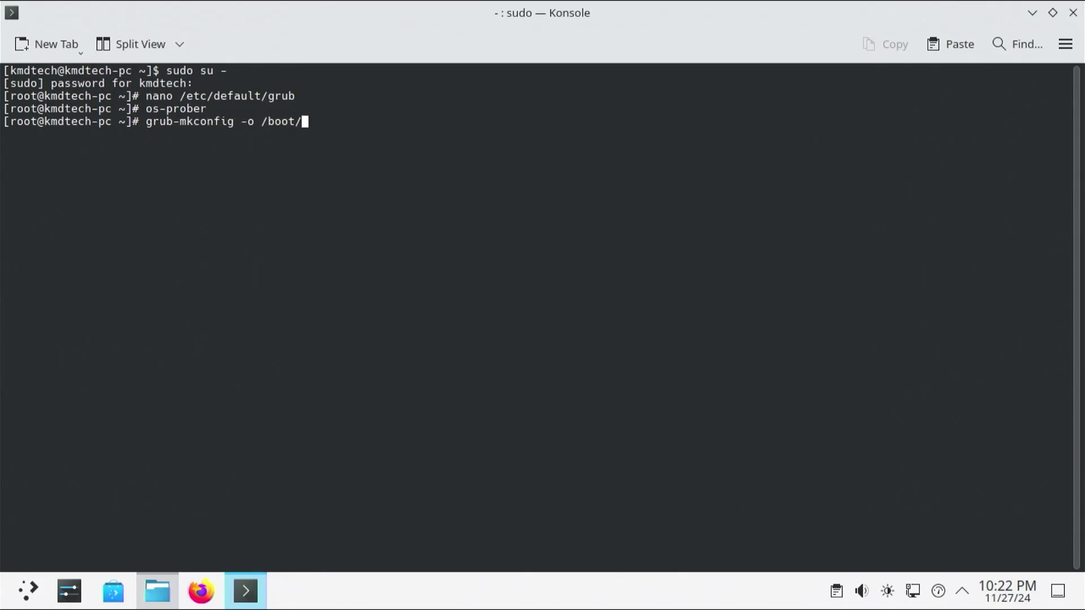
text(grub/grub.cfg)
key(Return)
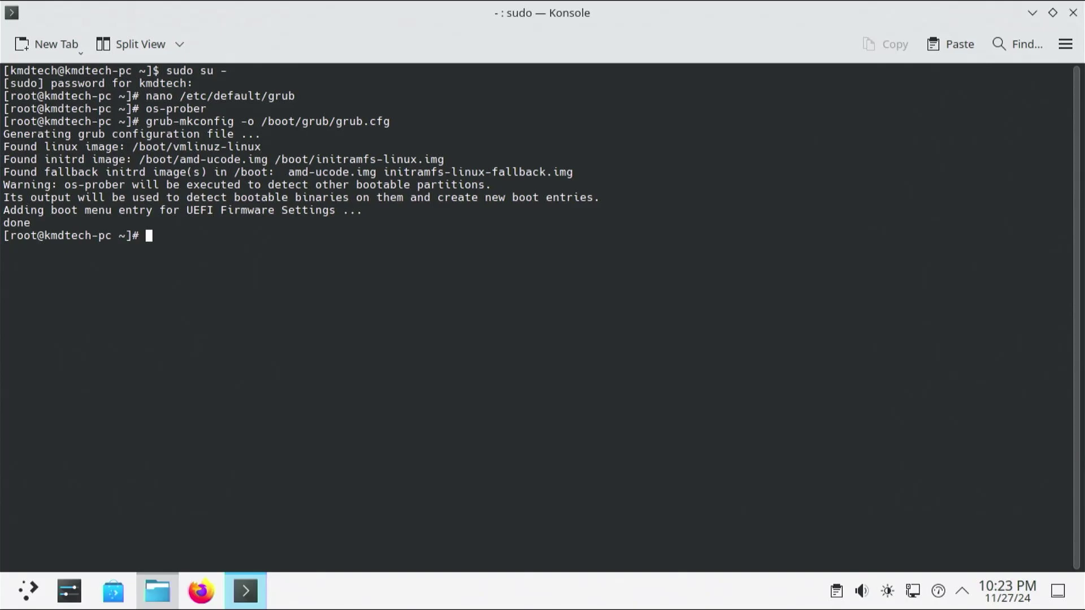
text(efibootmgr)
key(Return)
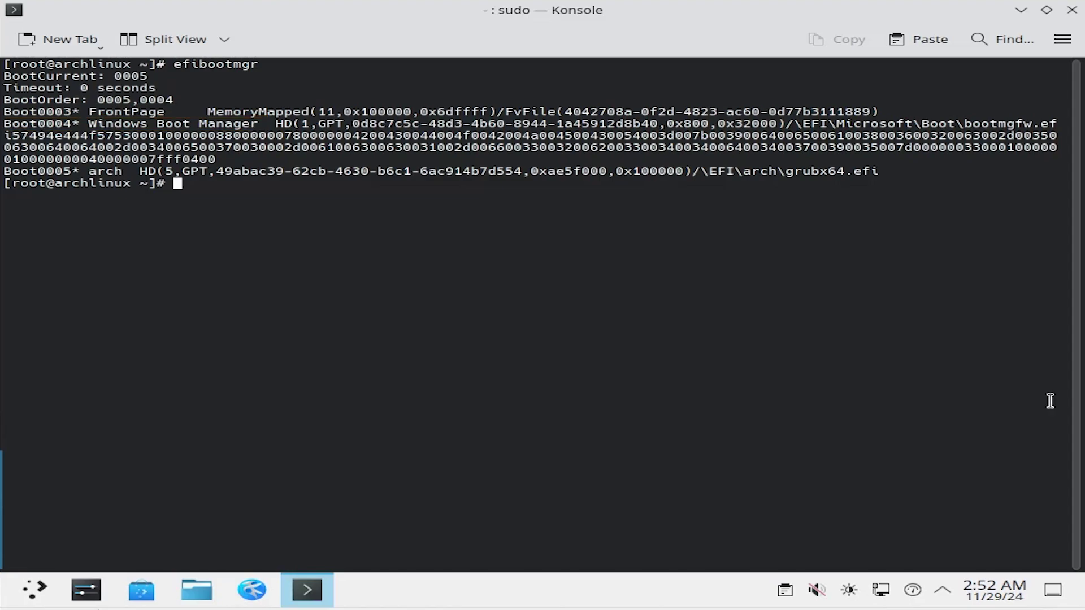
Delete the Windows Boot Manager UEFI entry with efibootmgr -b 0004 -B.
text(efibootmgr)
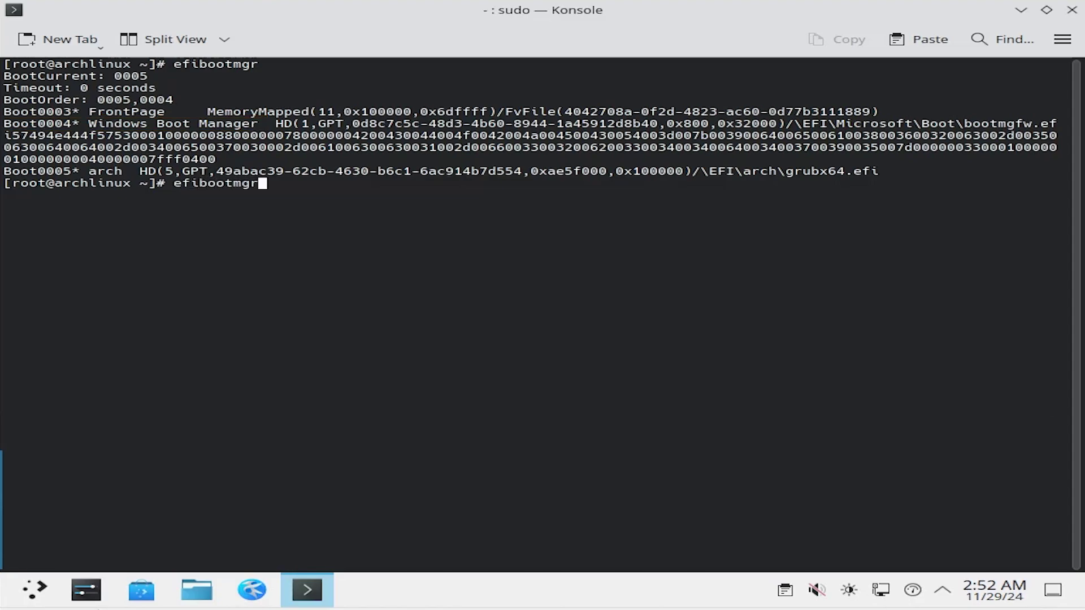
text( -b 0004 -)
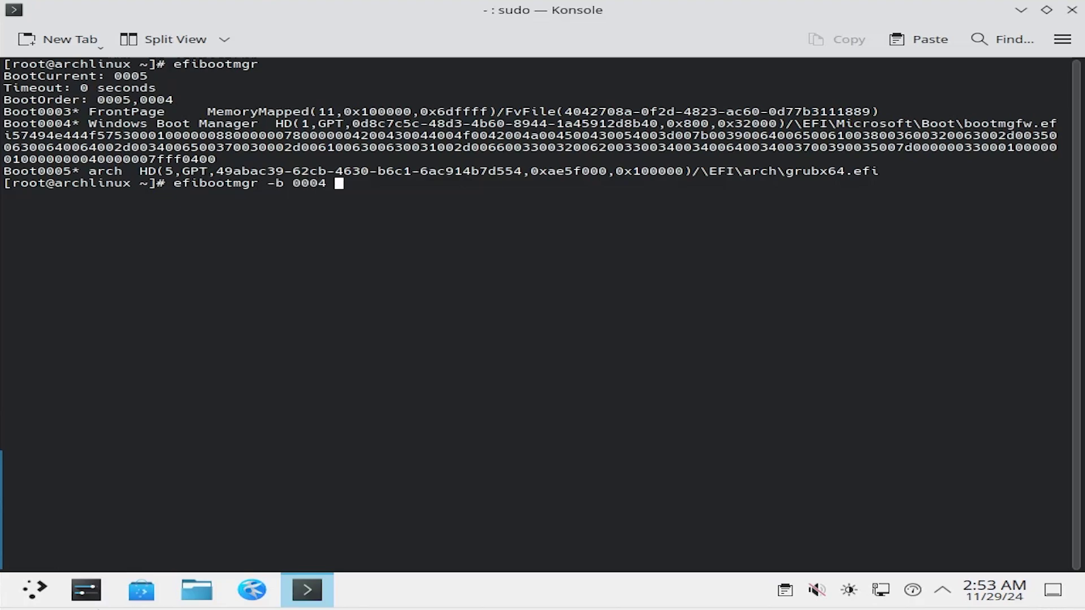
text(B)
key(Return)
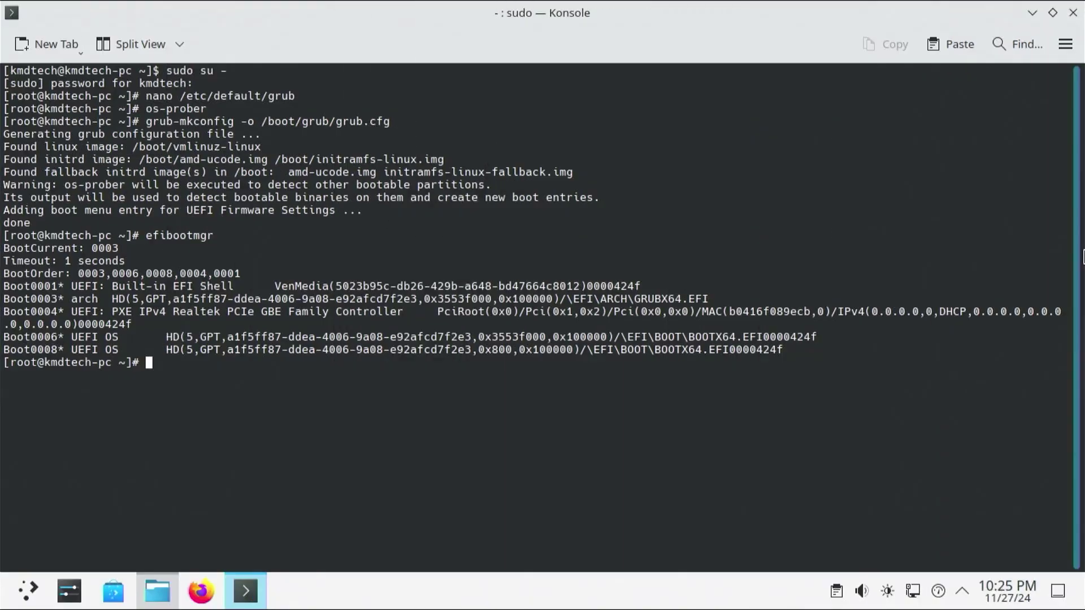
Reboot and halt the GRUB countdown to confirm Windows is gone from the menu.
text(reboot)
key(Return)
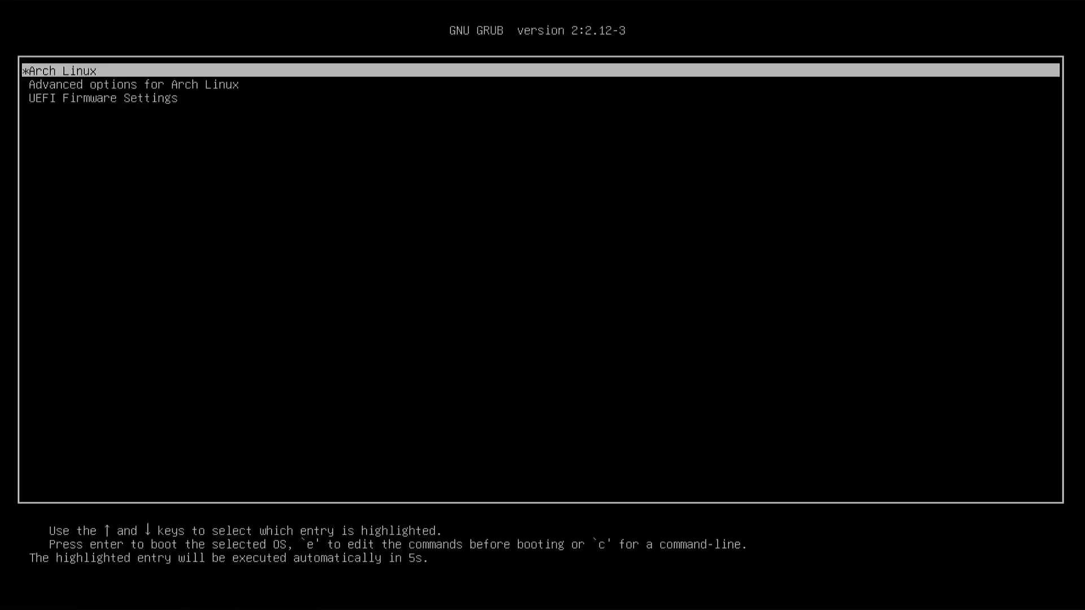
key(Up)
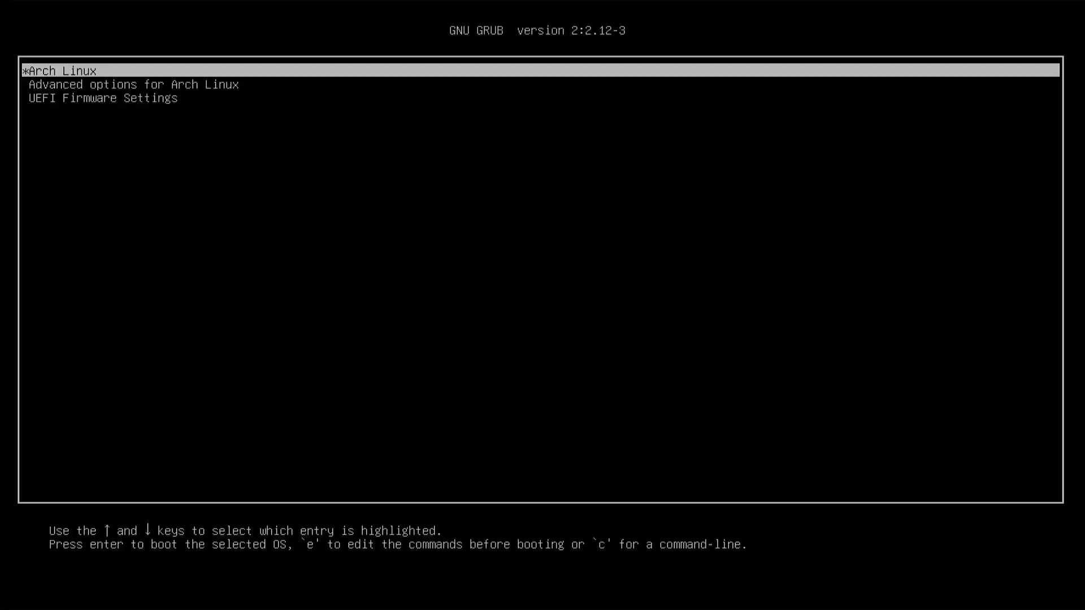